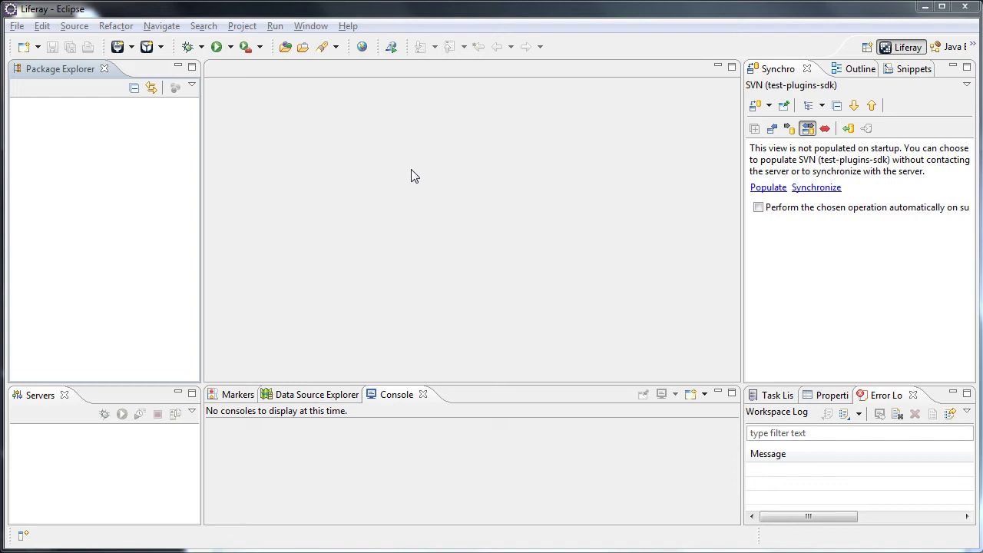
Create a new general project named plugins-sdk in the default workspace location
click(37, 47)
click(46, 82)
click(367, 240)
double_click(372, 241)
text(plugins-sdk)
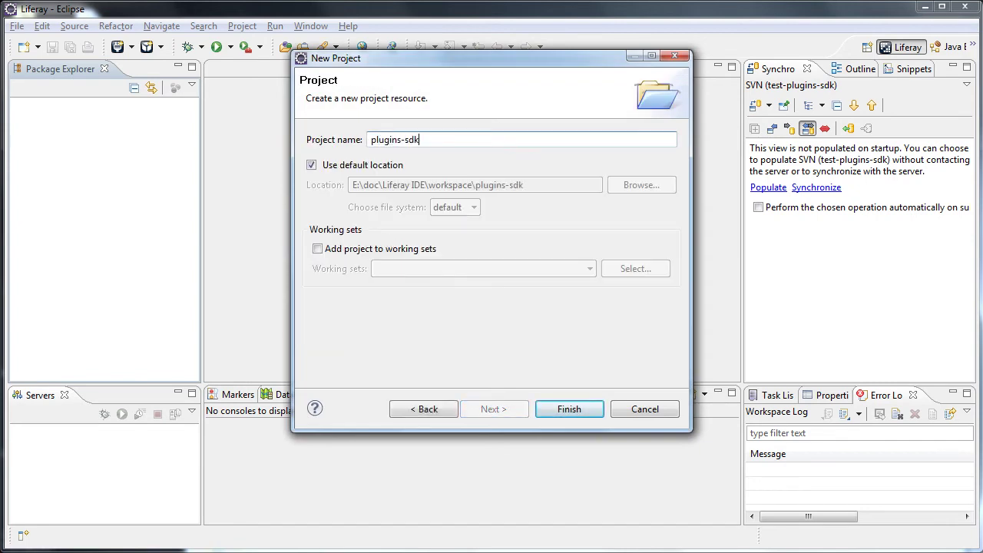
click(577, 410)
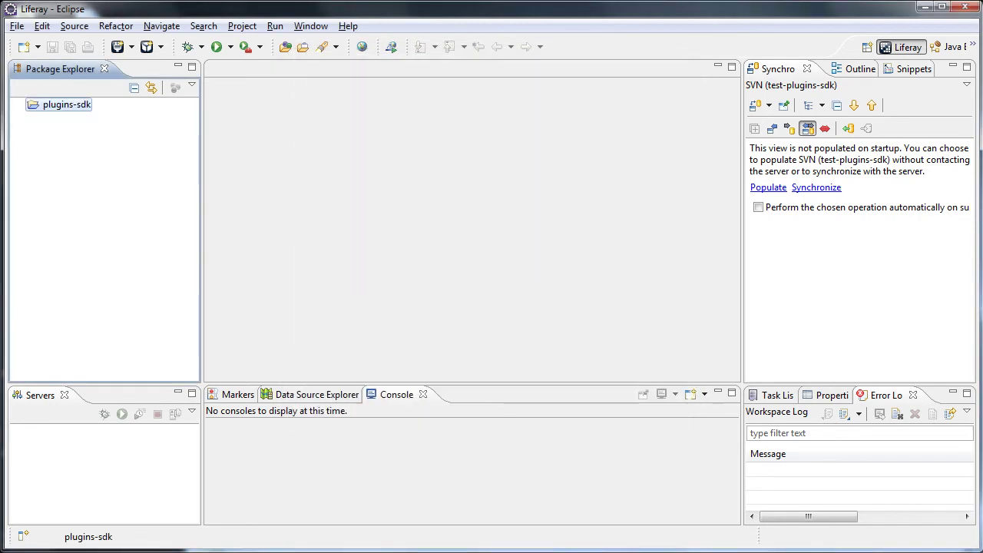
Copy all files and folders of liferay-plugins-sdk-6.0.5 from the file explorer into the plugins-sdk project and expand it in Eclipse
key(alt+Tab)
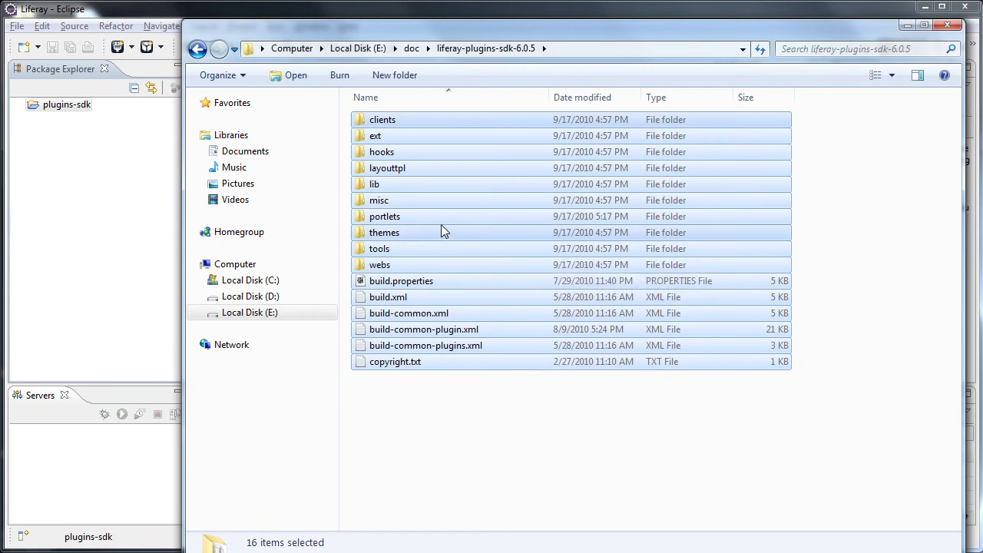
click(70, 114)
click(19, 108)
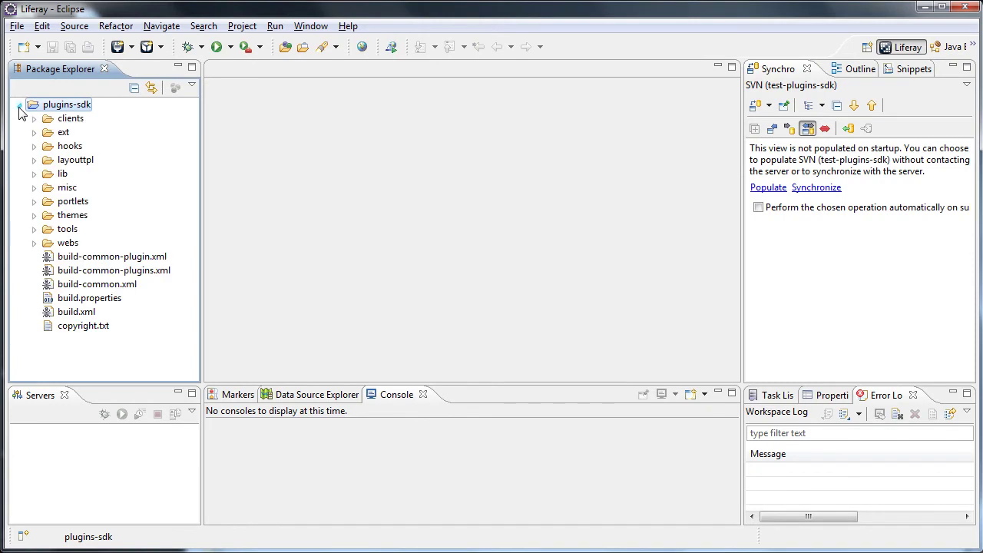
Share the plugins-sdk project through SVN, using the existing svn.liferay.com repository location and the simple mode URL
right_click(67, 111)
mouse_move(190, 507)
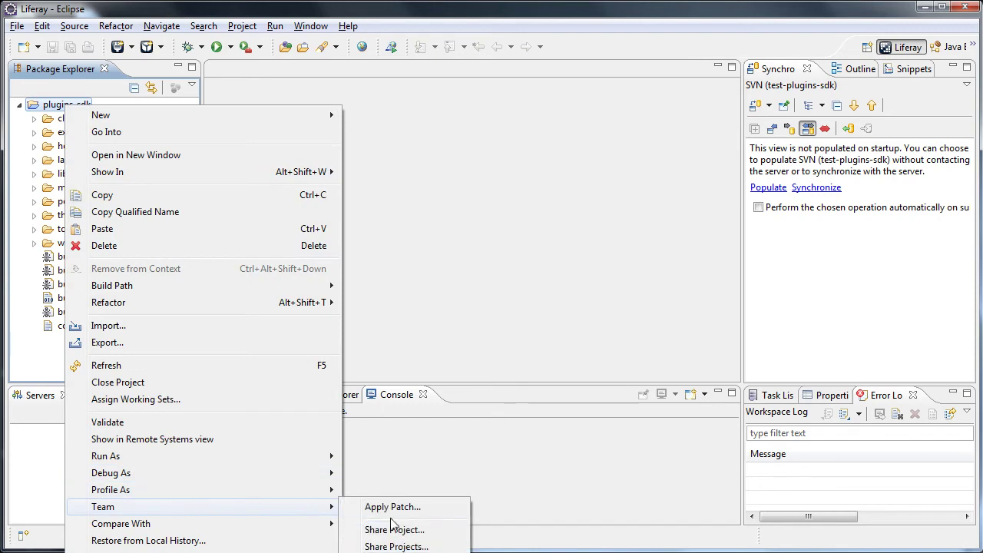
click(393, 529)
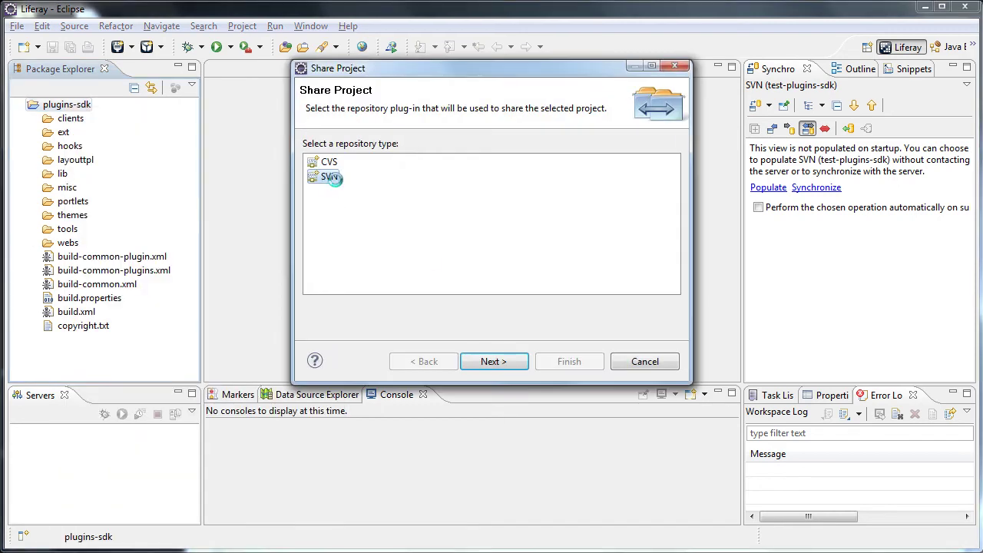
double_click(329, 177)
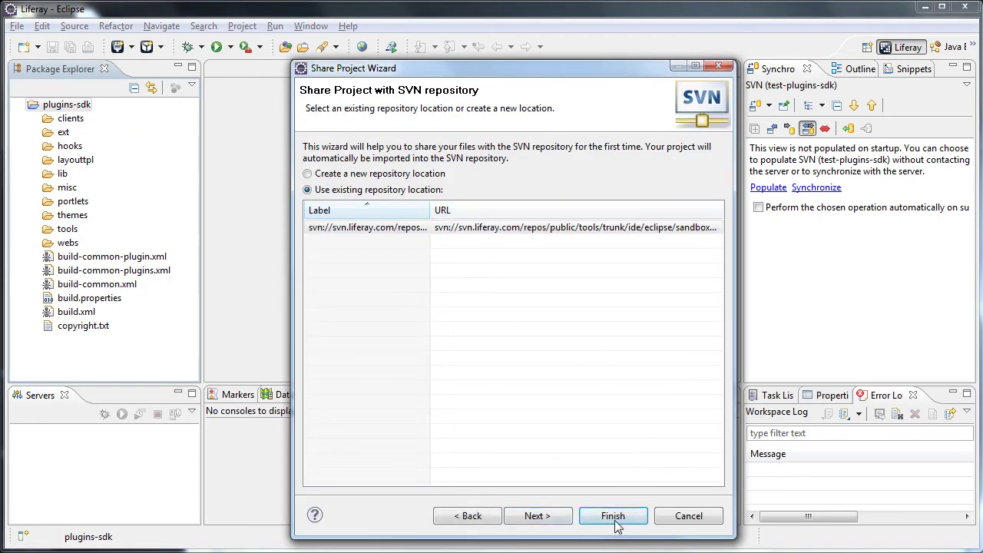
click(558, 518)
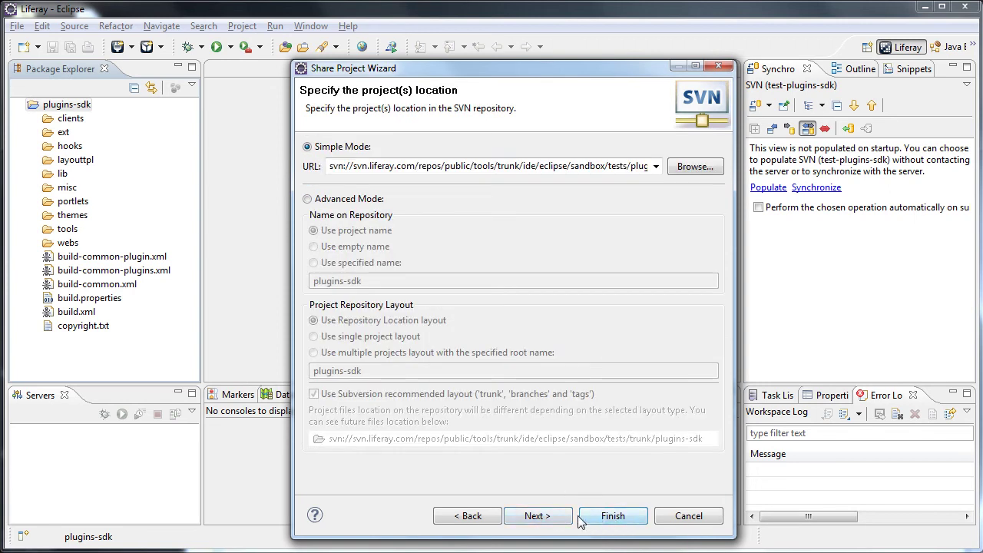
click(601, 521)
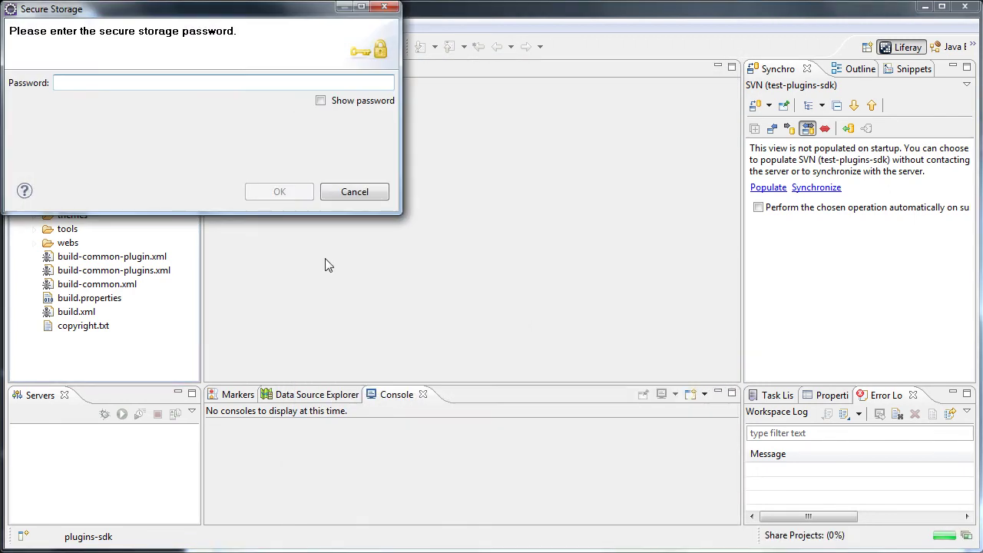
Enter the secure storage password and commit all plugins-sdk resources with an empty comment, running the commit in the background
text(***)
key(Return)
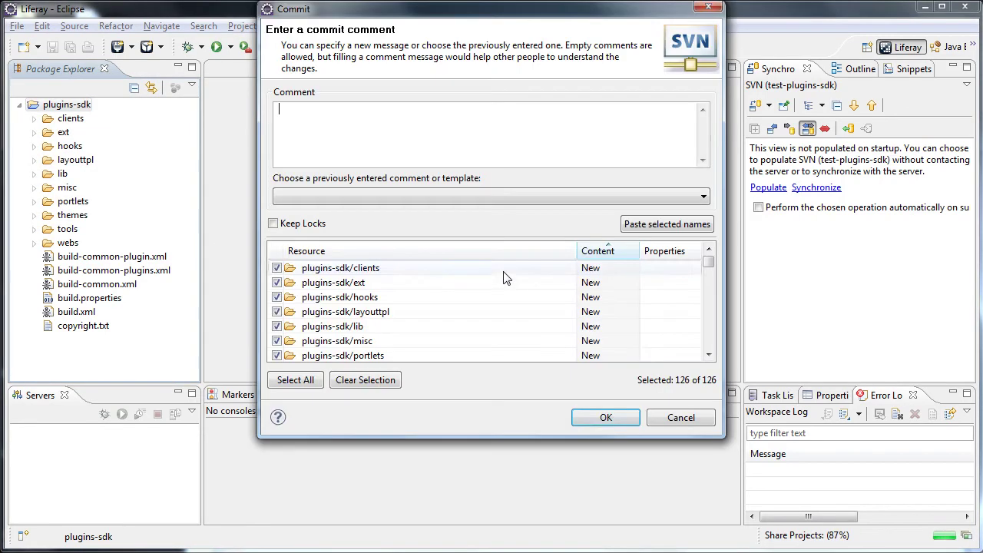
click(597, 419)
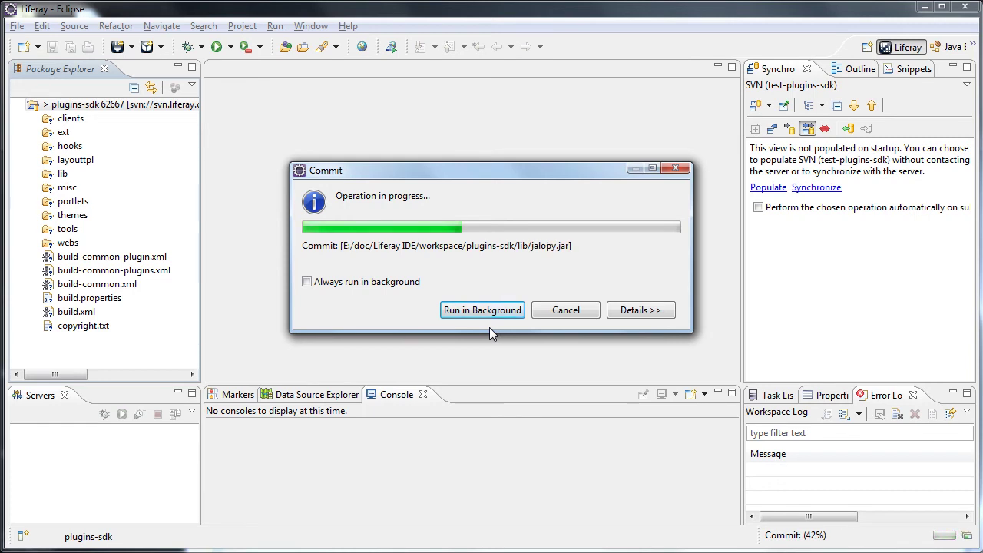
click(482, 311)
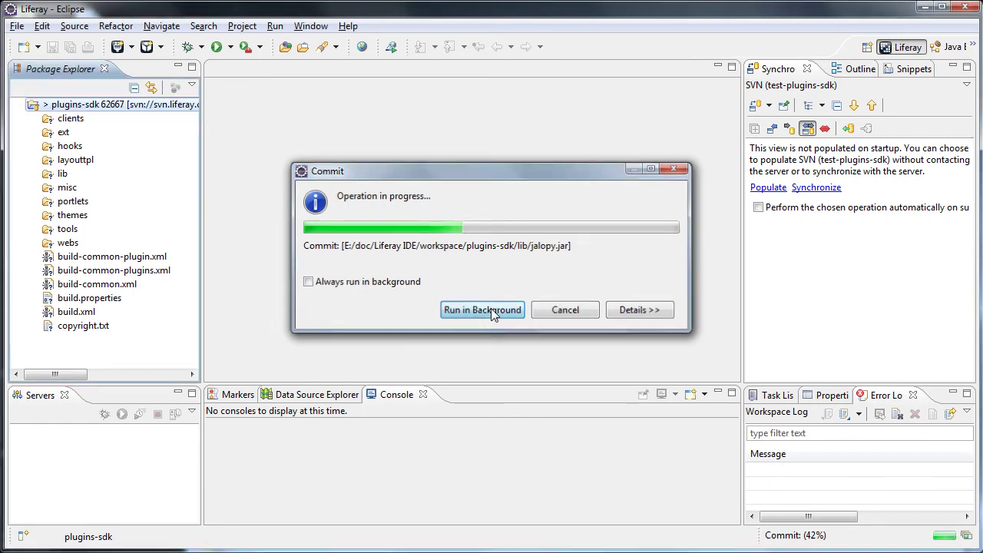
Open the Liferay Installed SDKs preferences
click(311, 27)
click(345, 254)
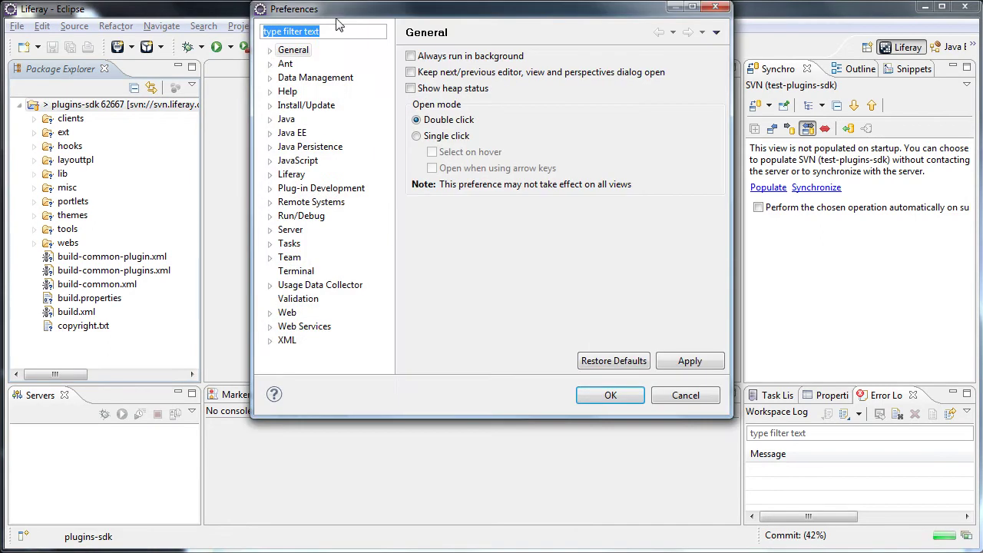
click(268, 200)
click(301, 218)
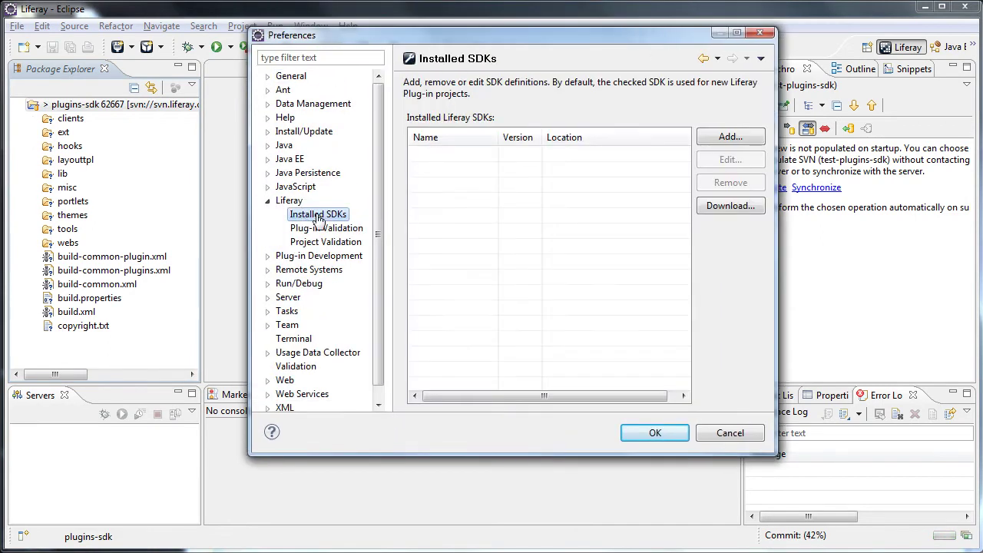
Add the plugins-sdk folder in E:\doc\Liferay IDE\workspace as an installed Liferay SDK and save the preferences
click(728, 137)
click(653, 181)
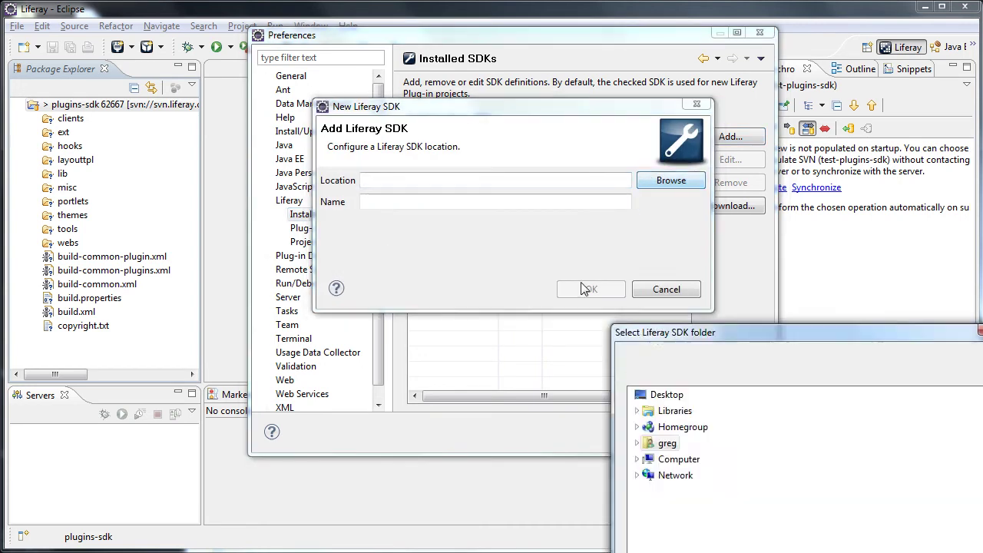
click(435, 355)
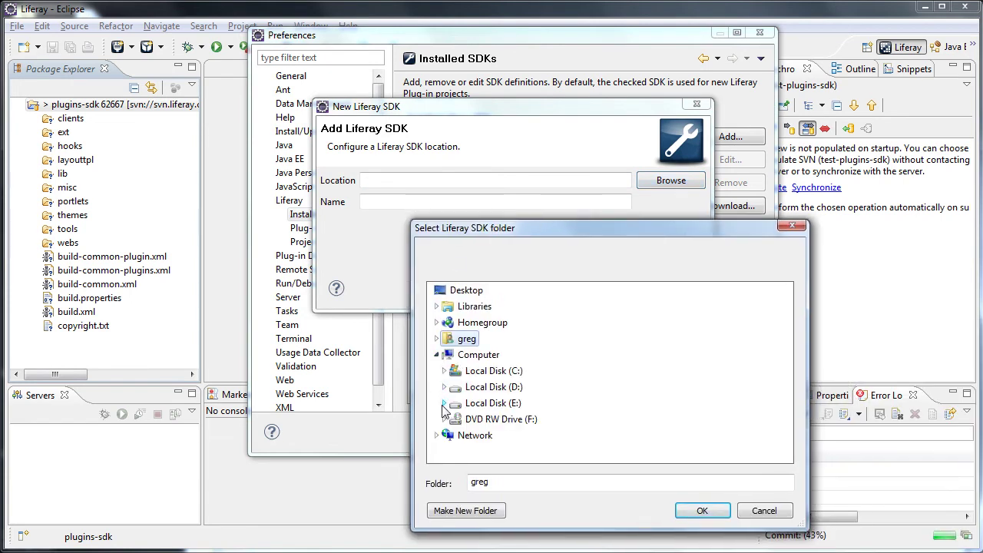
click(444, 403)
click(452, 339)
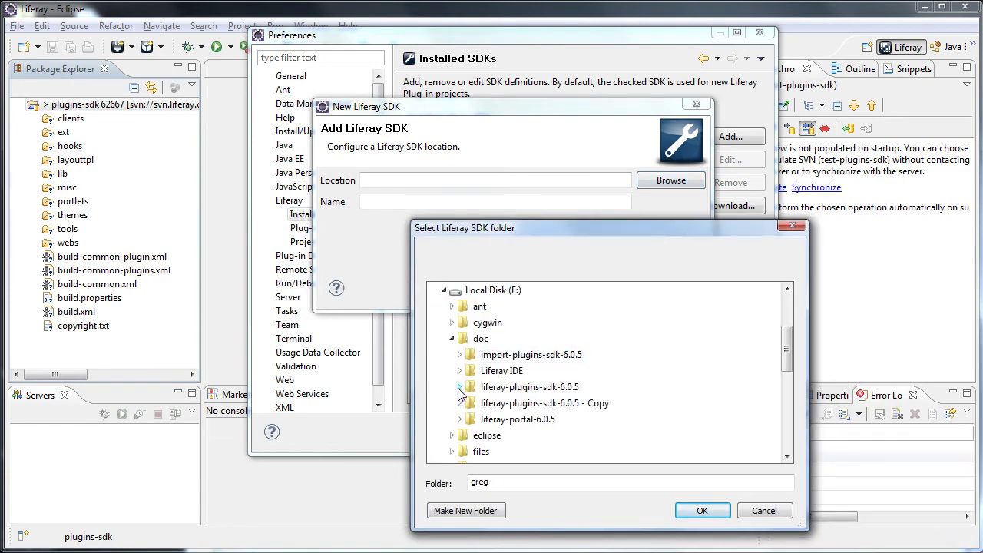
click(459, 371)
click(468, 403)
click(521, 435)
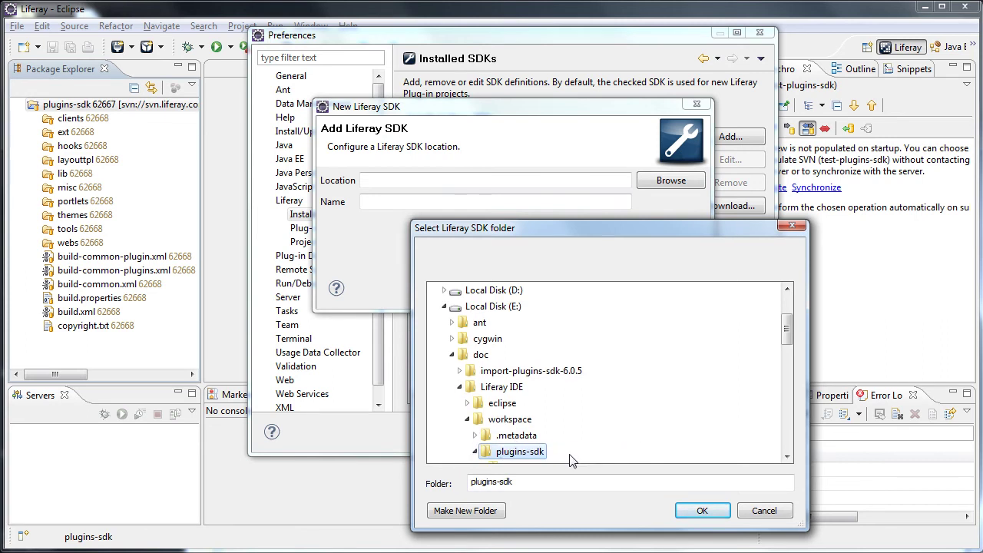
click(696, 513)
click(590, 290)
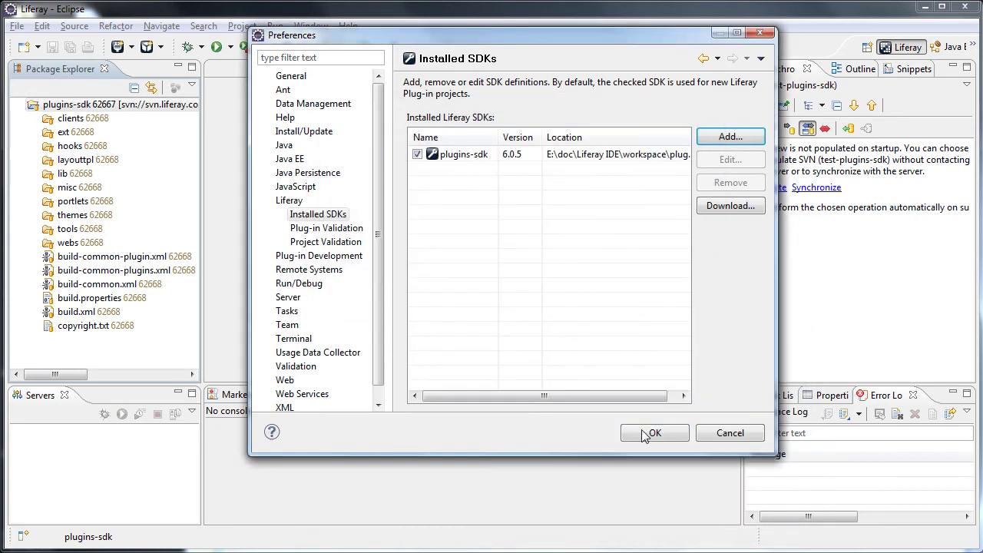
click(646, 431)
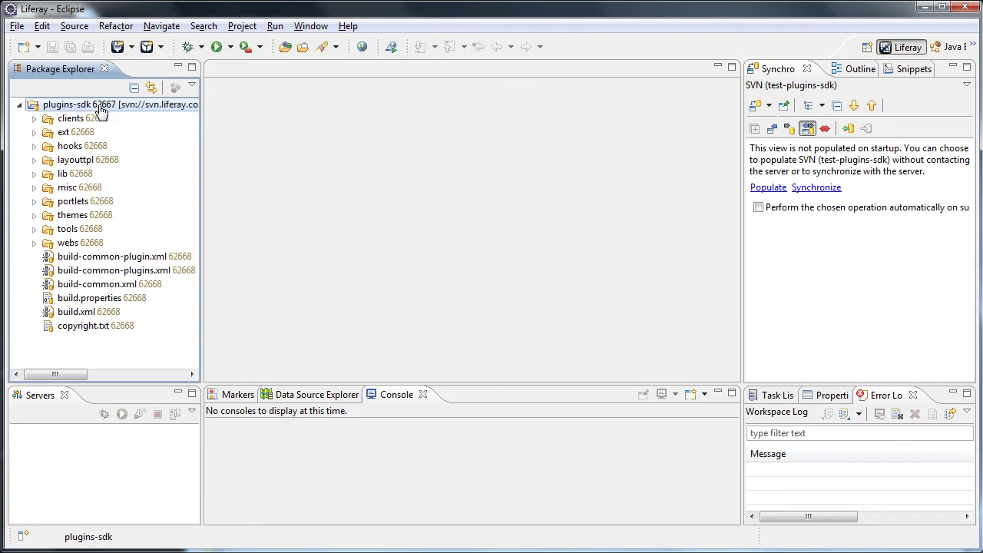
Create a Liferay portlet plug-in project named shared-portlet using the plugins-sdk SDK and the Liferay v6.0 (Tomcat 6) runtime
click(130, 48)
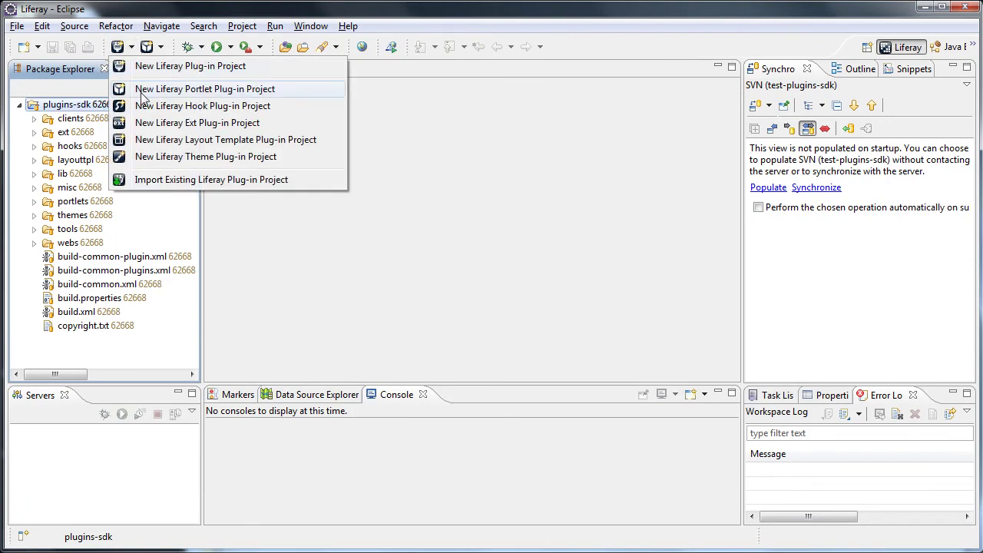
click(185, 89)
drag(394, 18, 397, 28)
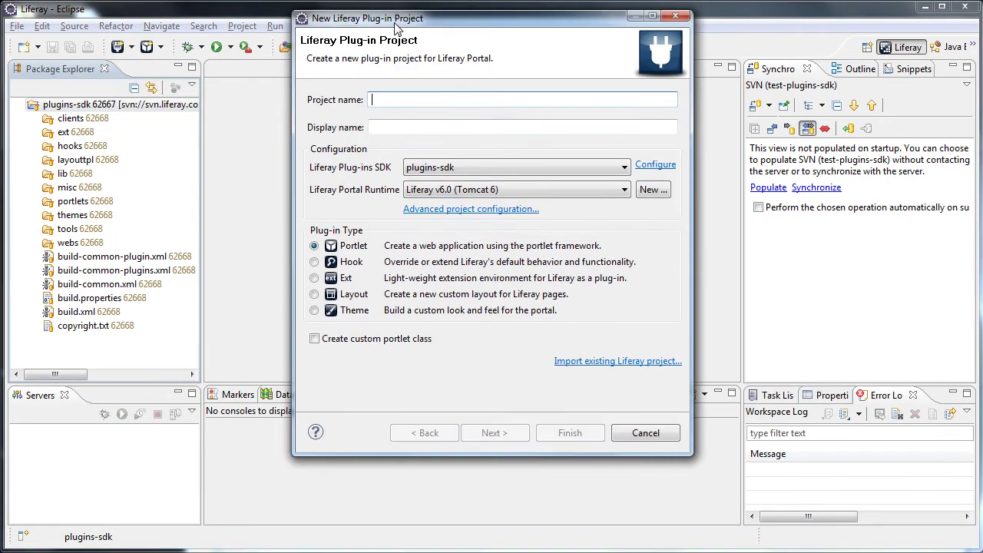
text(shared-portlet)
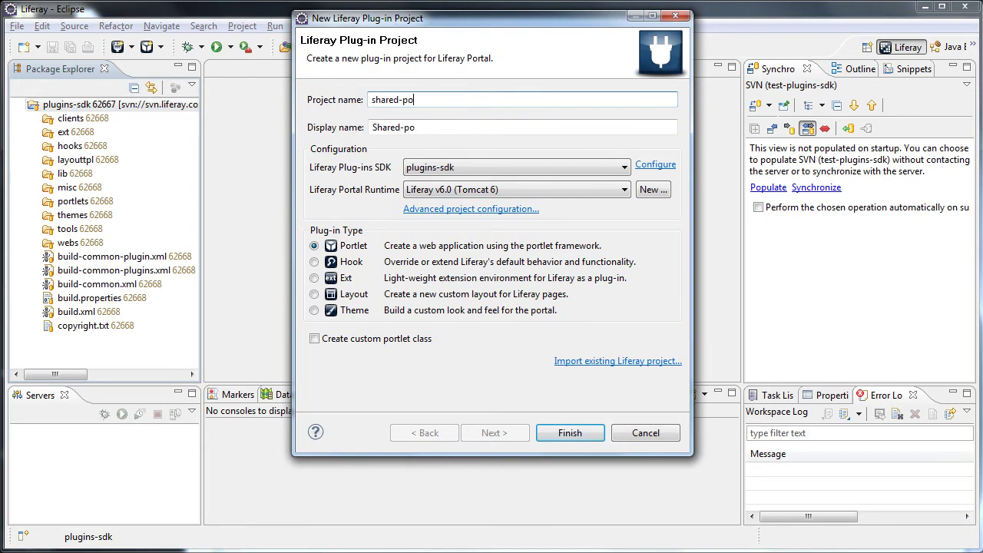
click(553, 427)
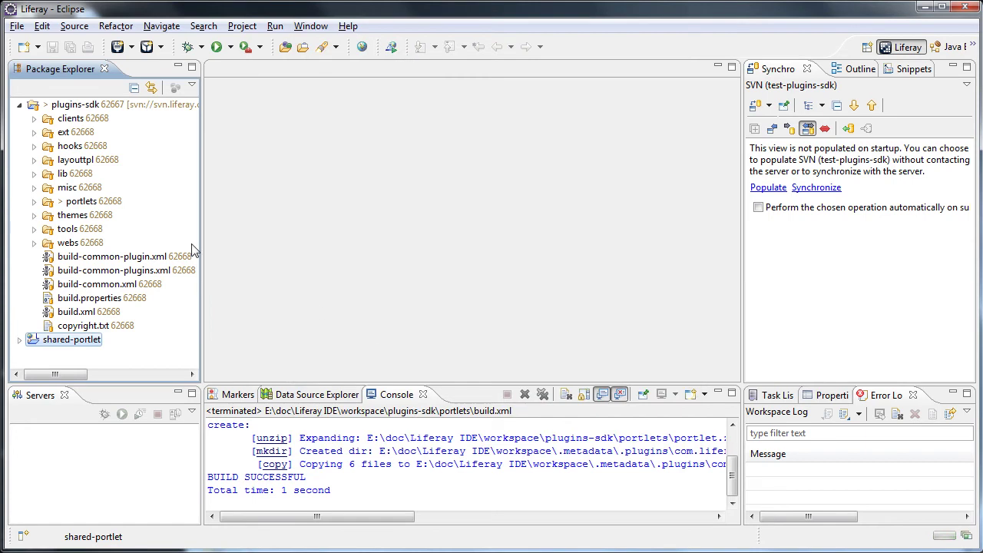
Examine the shared-portlet project's contents and the portlets and hooks folders inside the plugins-sdk project
click(20, 105)
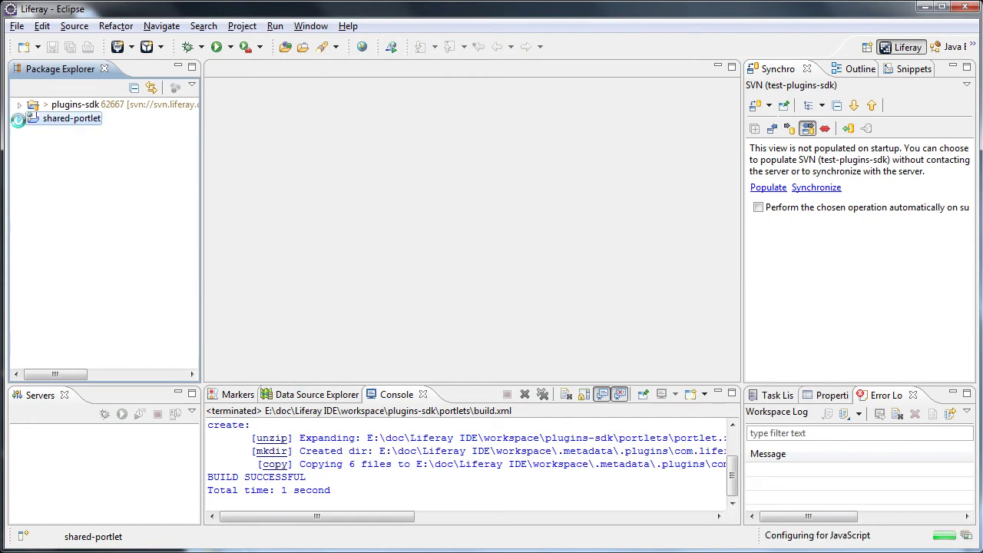
click(20, 119)
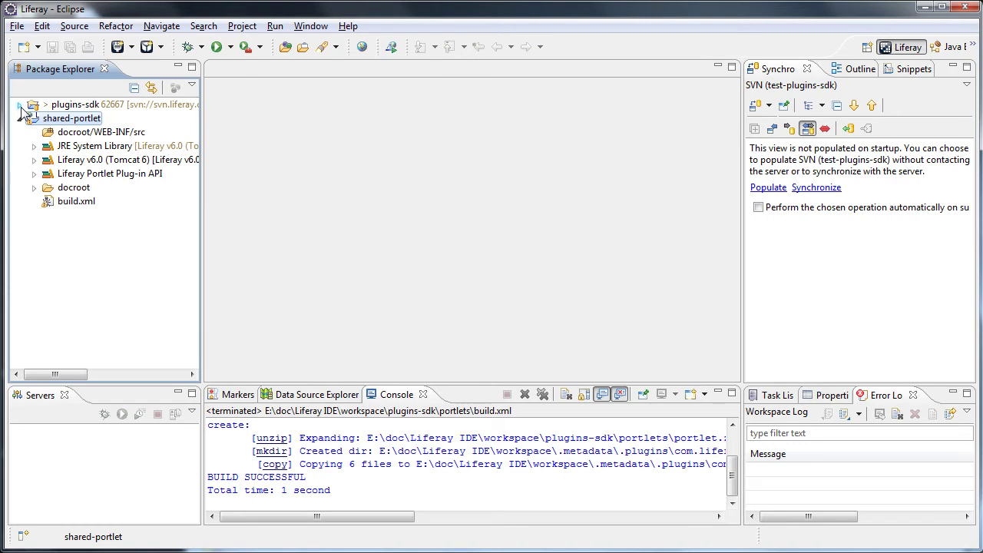
click(20, 105)
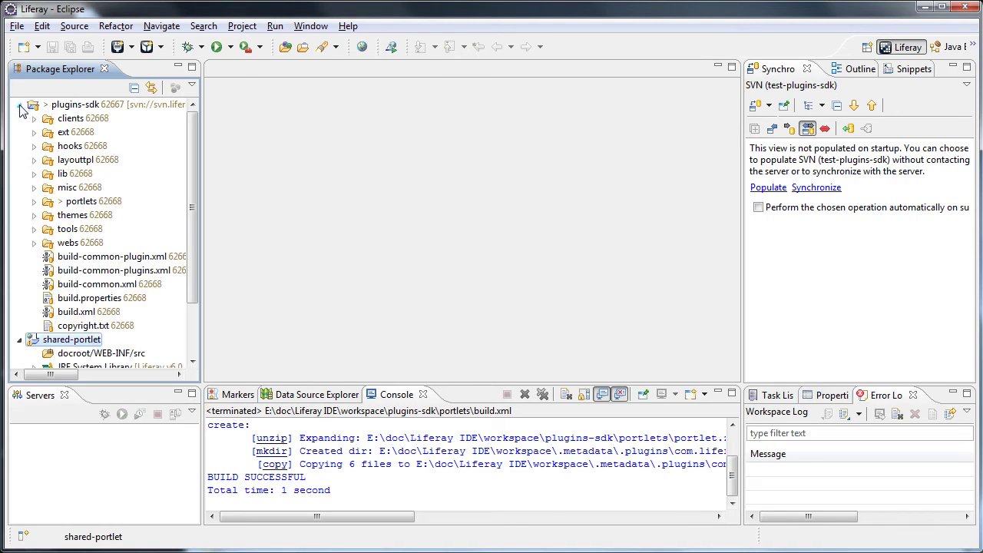
click(35, 202)
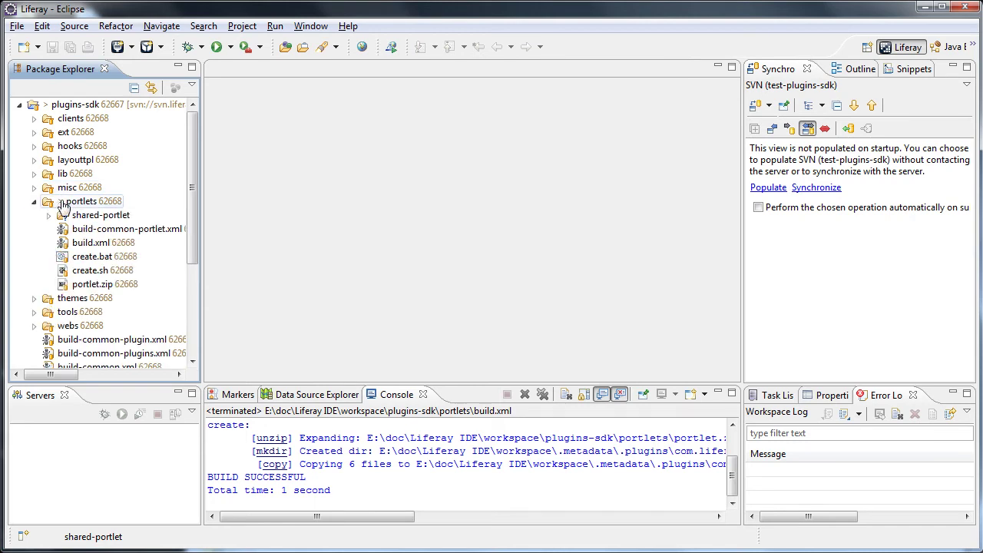
click(34, 201)
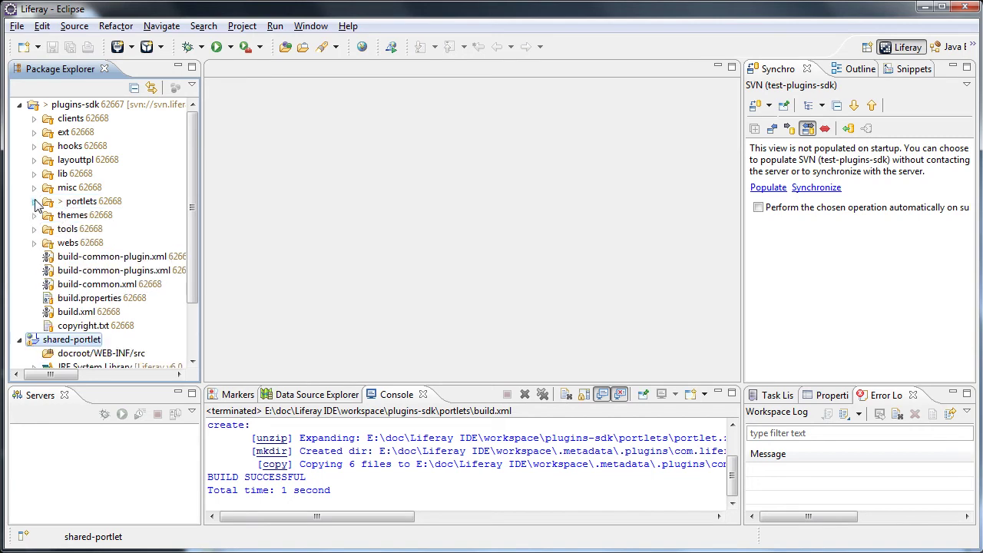
click(33, 146)
click(33, 146)
scroll(75, 343, down, 1)
scroll(77, 343, up, 1)
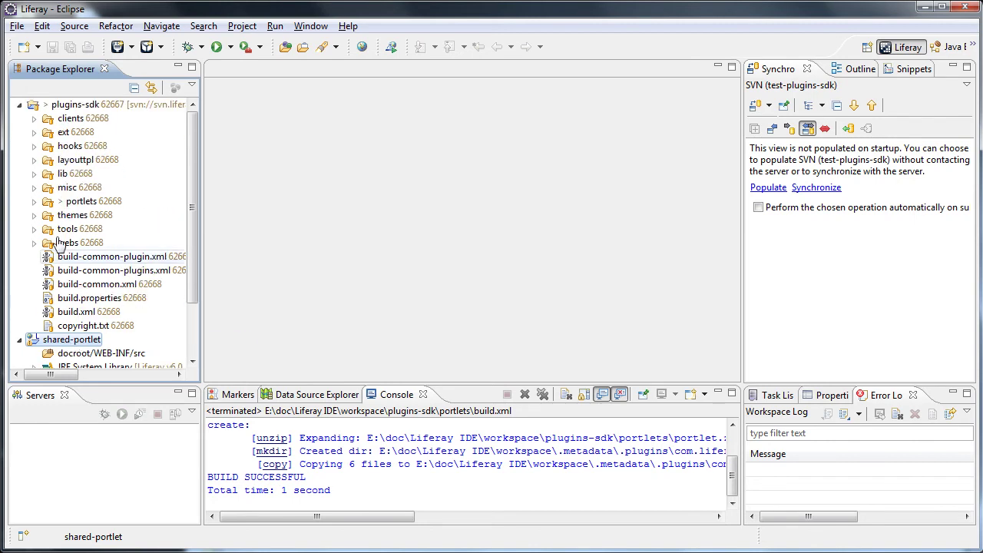
click(34, 201)
click(34, 201)
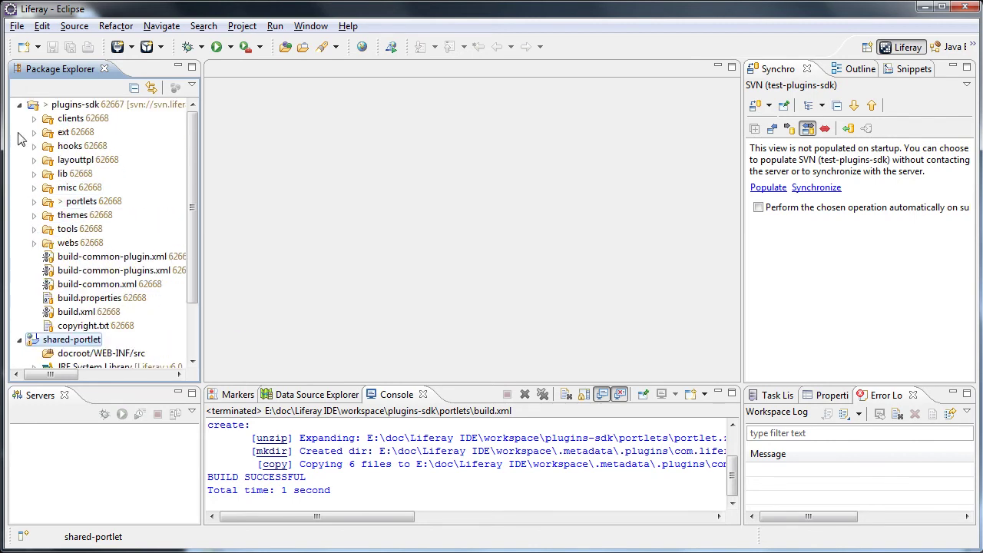
click(19, 105)
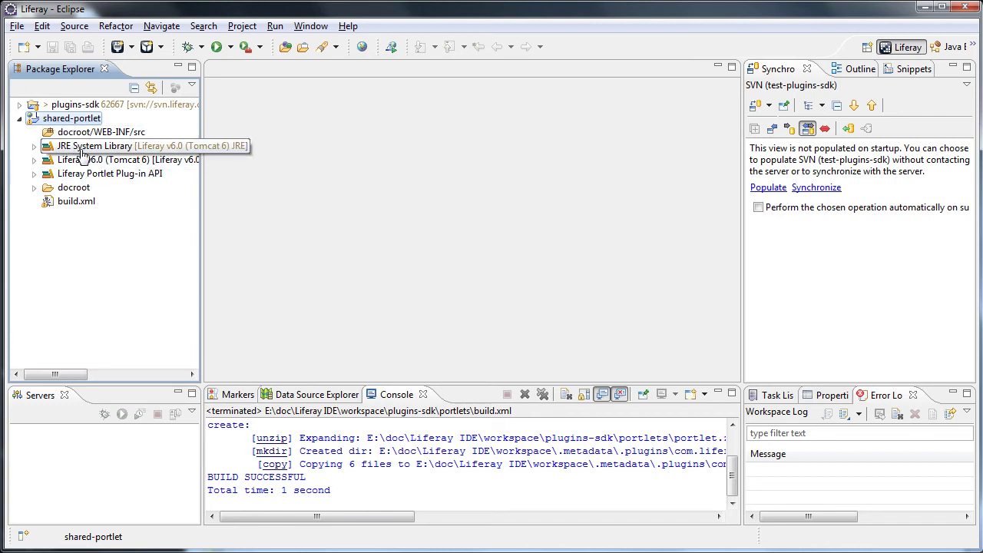
Refresh the plugins-sdk project
right_click(81, 105)
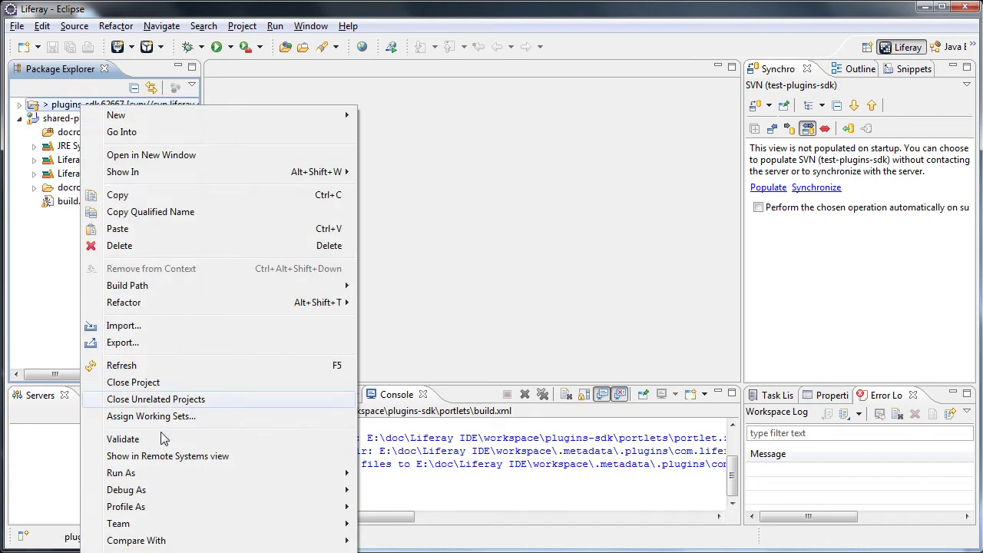
click(121, 365)
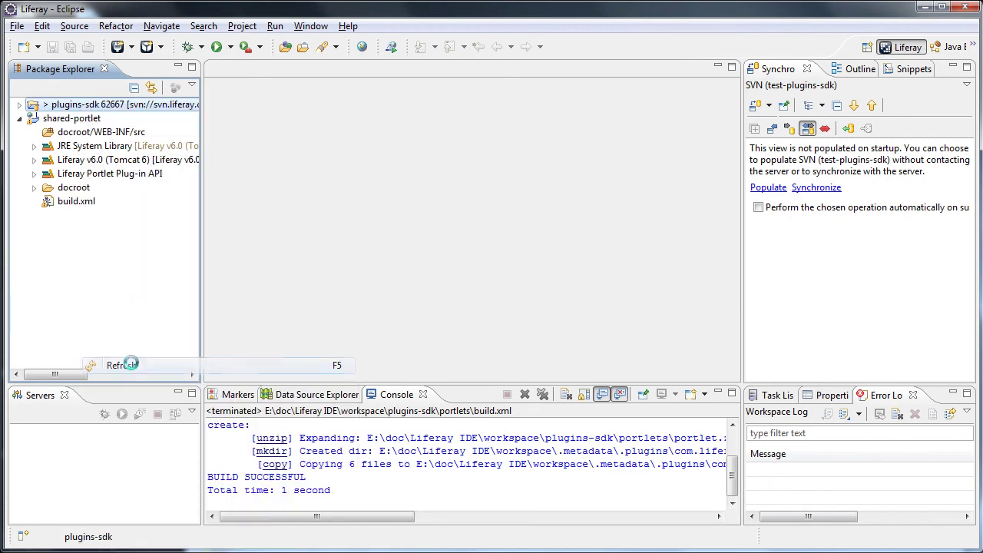
Synchronize the plugins-sdk project with its SVN repository
right_click(88, 107)
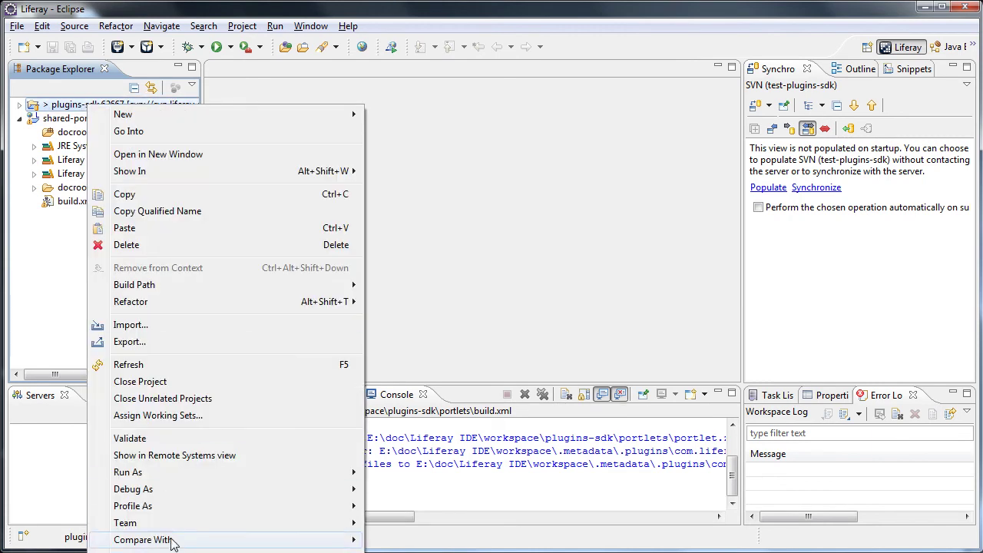
mouse_move(176, 527)
click(424, 24)
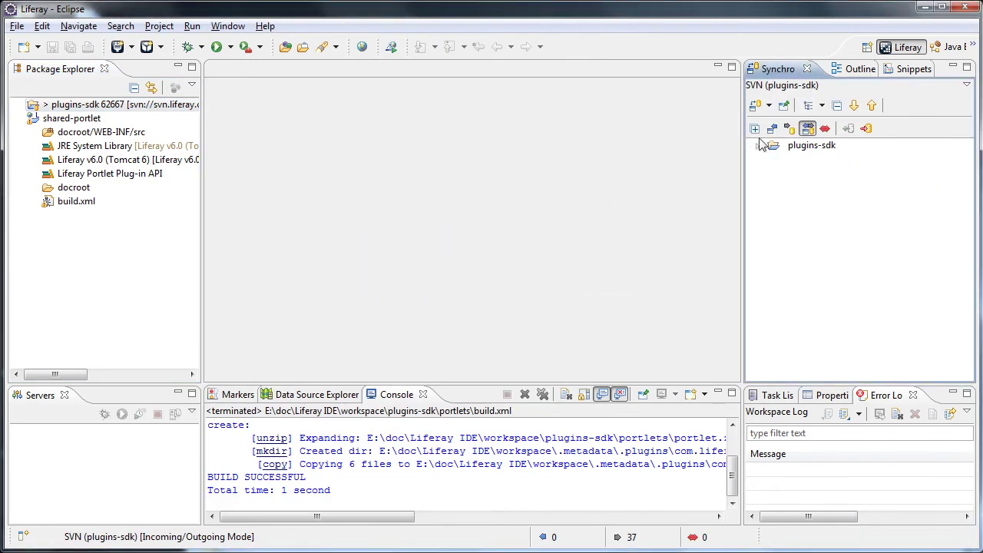
Commit all outgoing plugins-sdk changes, including the shared-portlet files, to SVN with the comment "new project"
click(758, 149)
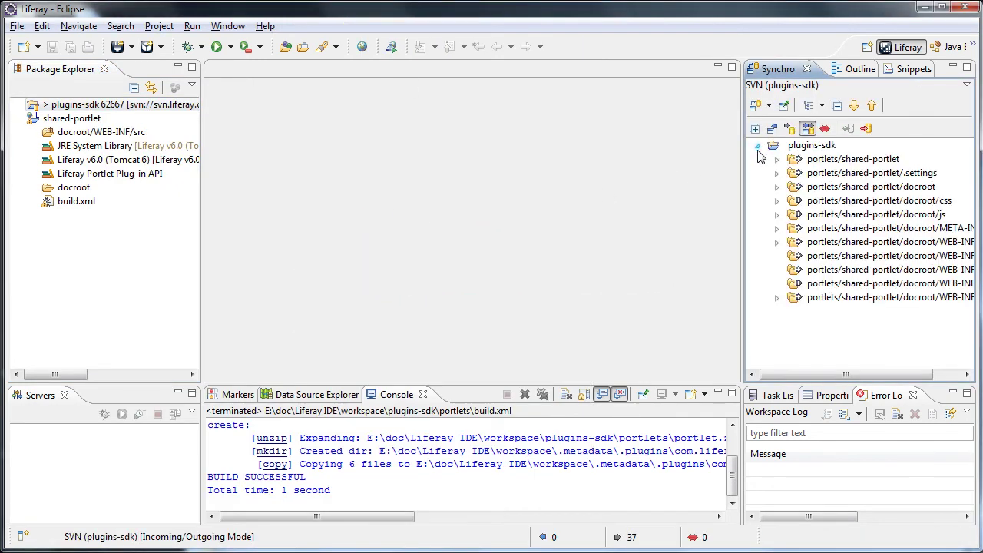
right_click(803, 150)
click(849, 325)
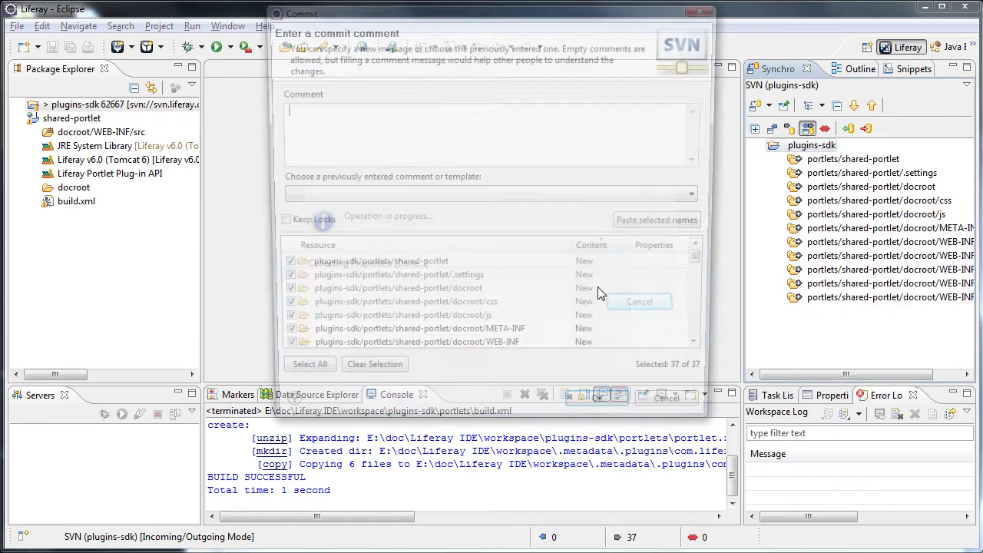
text(new project)
key(ctrl+Return)
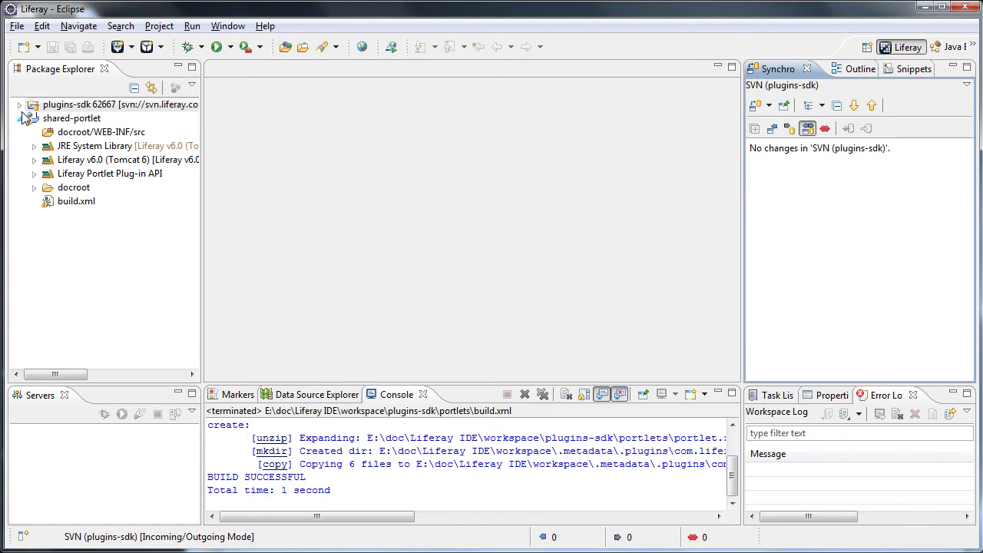
Switch to the workspace2 workspace
click(16, 27)
mouse_move(246, 294)
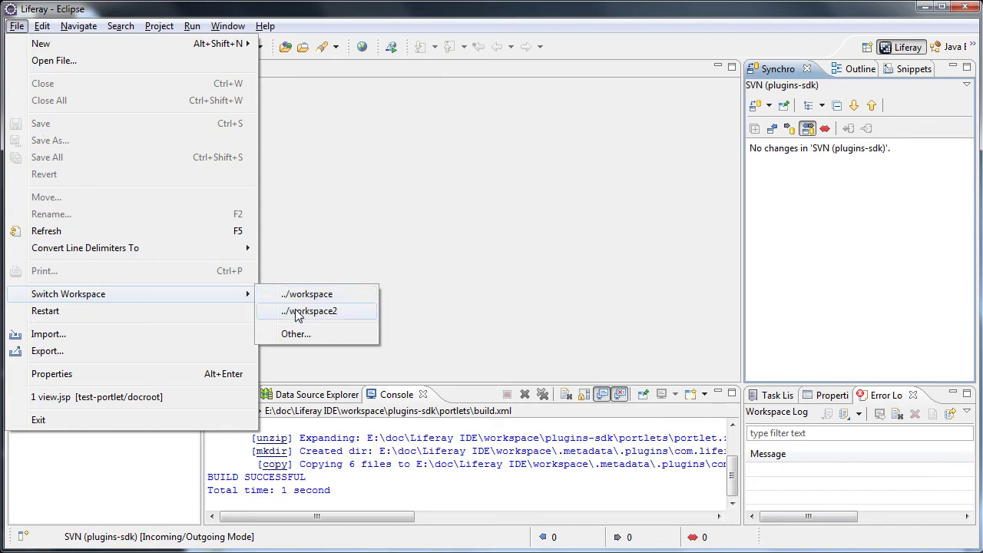
click(298, 314)
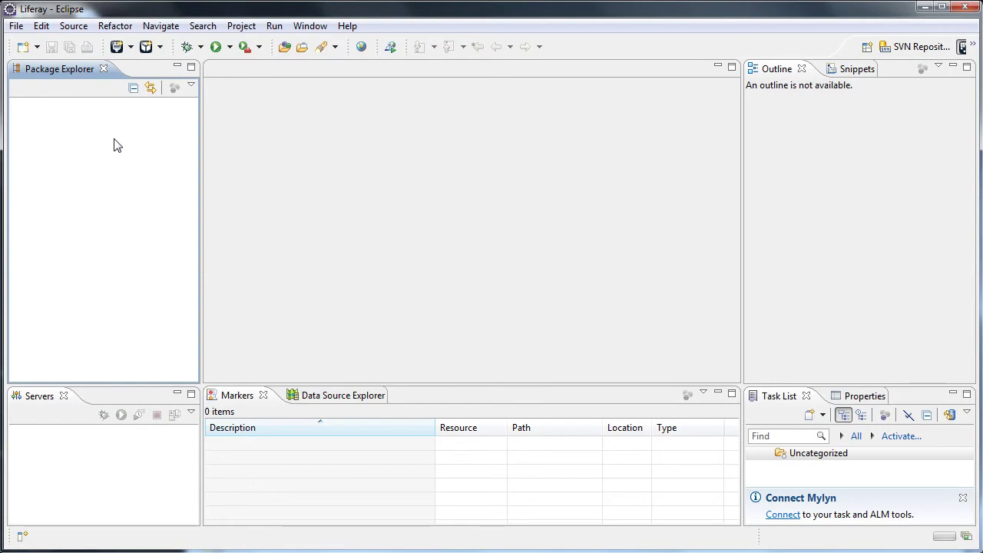
Check the server runtime environments in the preferences for the Liferay v6.0 (Tomcat 6) runtime's location
click(304, 26)
click(325, 254)
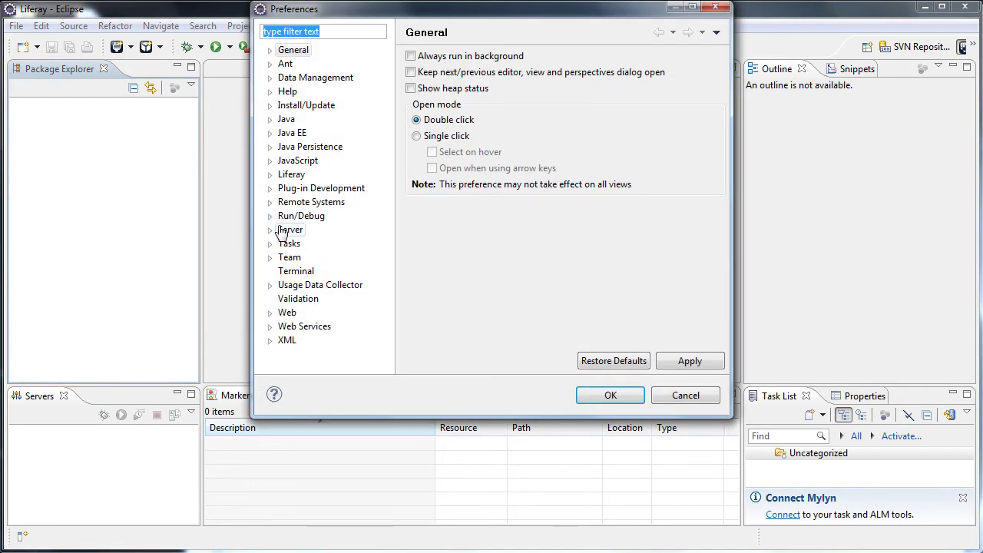
click(269, 231)
click(319, 285)
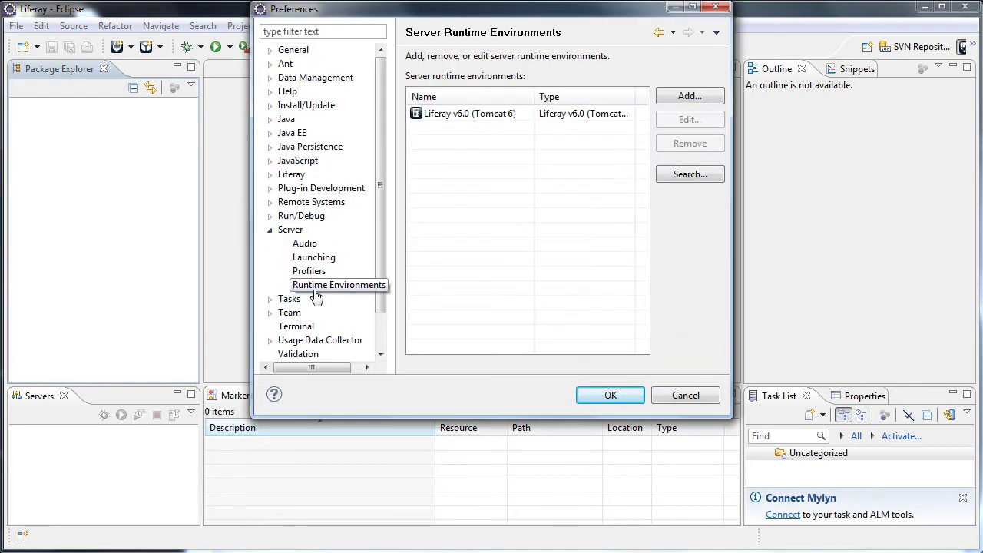
click(465, 114)
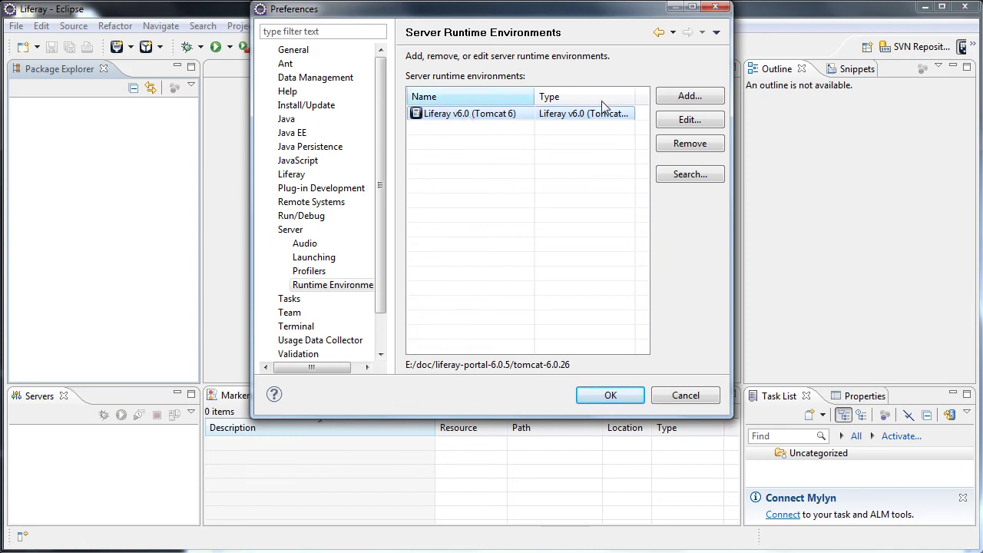
drag(642, 11, 640, 32)
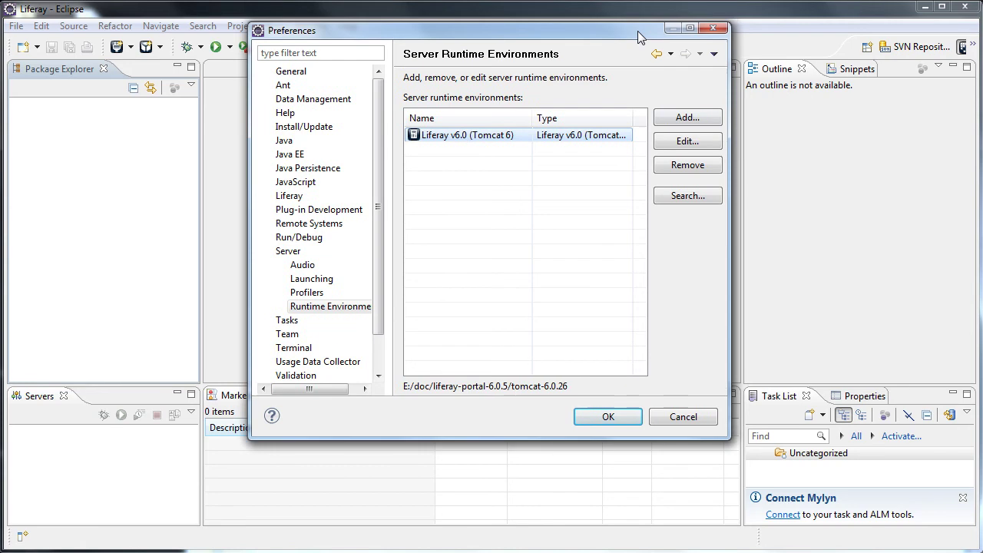
click(713, 29)
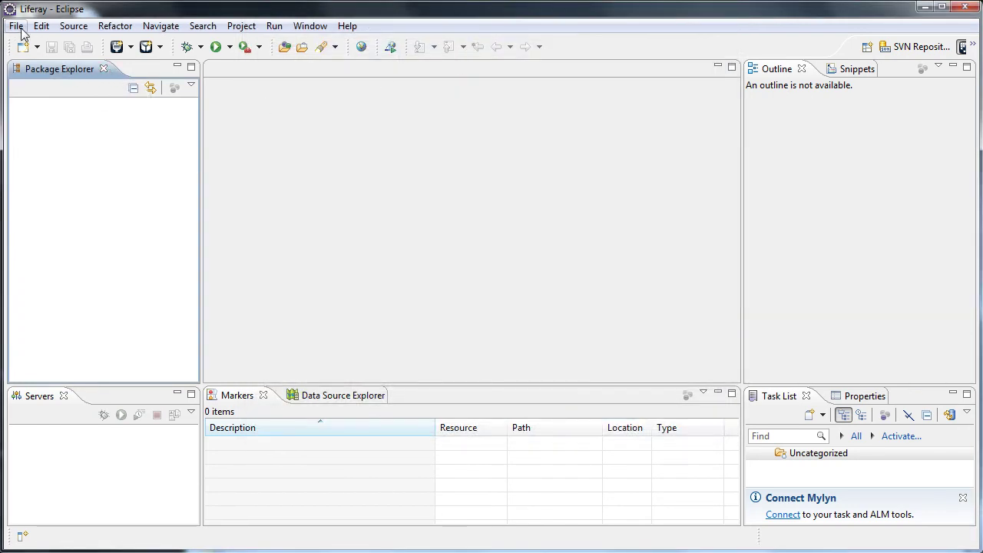
Switch to the SVN Repository Exploring perspective and expand the Liferay repository location, entering the password
click(915, 47)
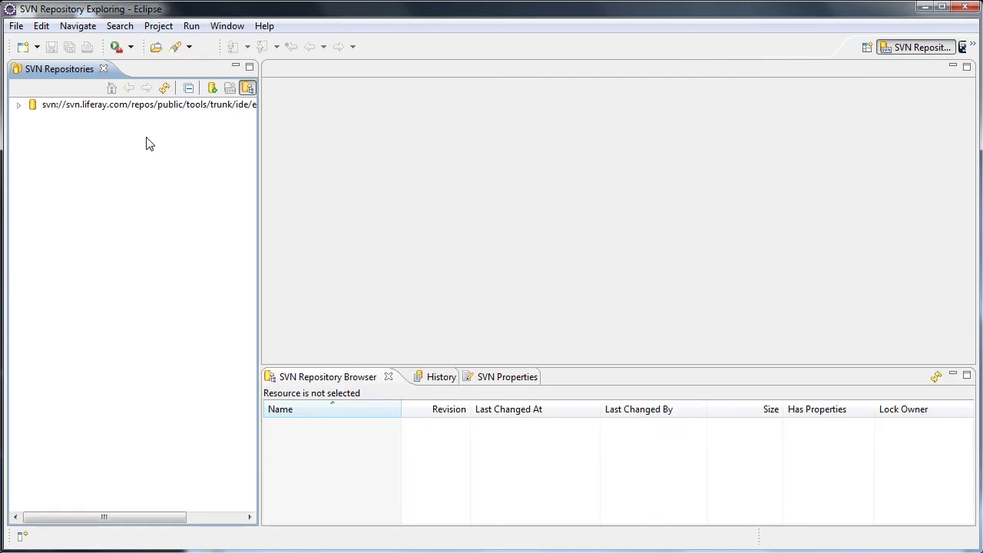
click(19, 106)
text(****)
key(Return)
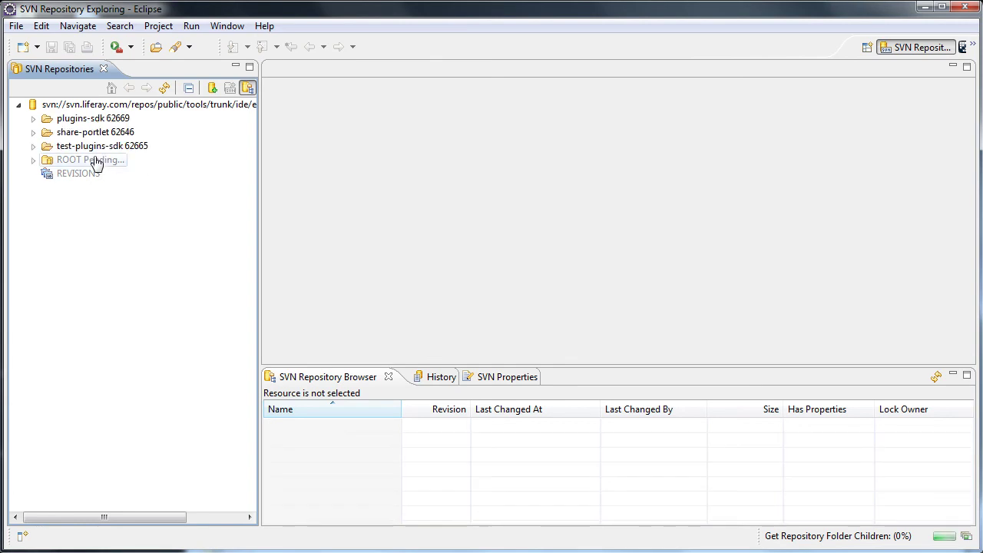
Check out the plugins-sdk folder from the repository in the background and show its progress in the Liferay perspective
click(101, 120)
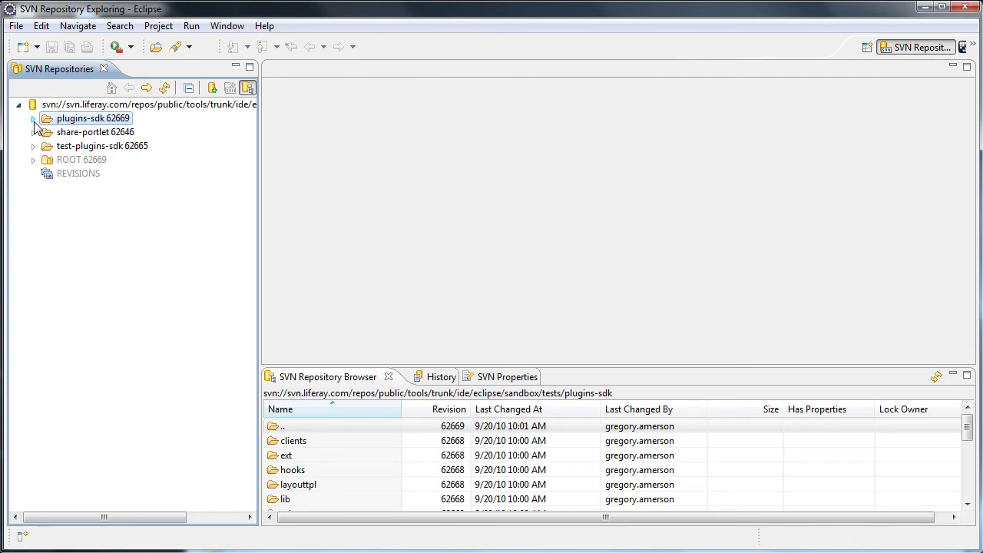
right_click(74, 120)
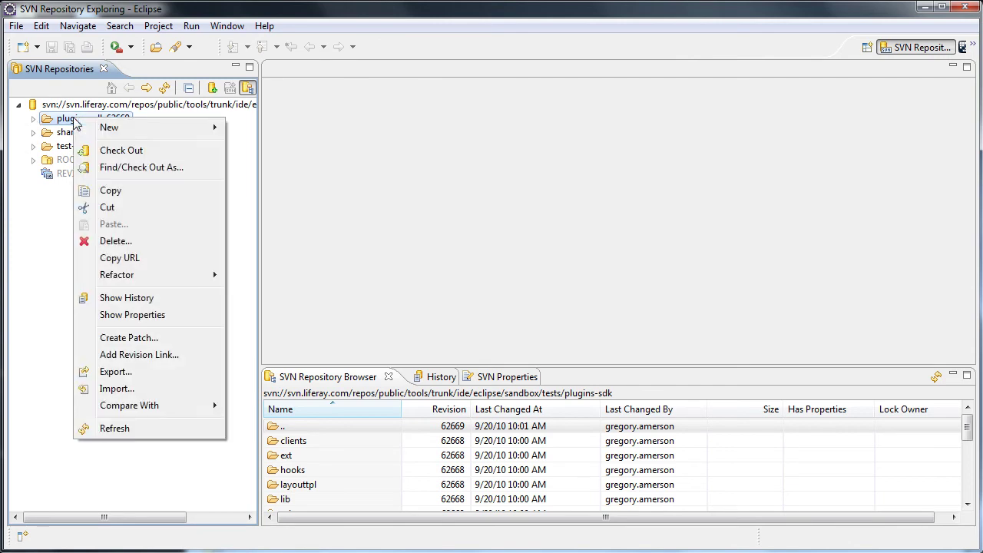
click(107, 152)
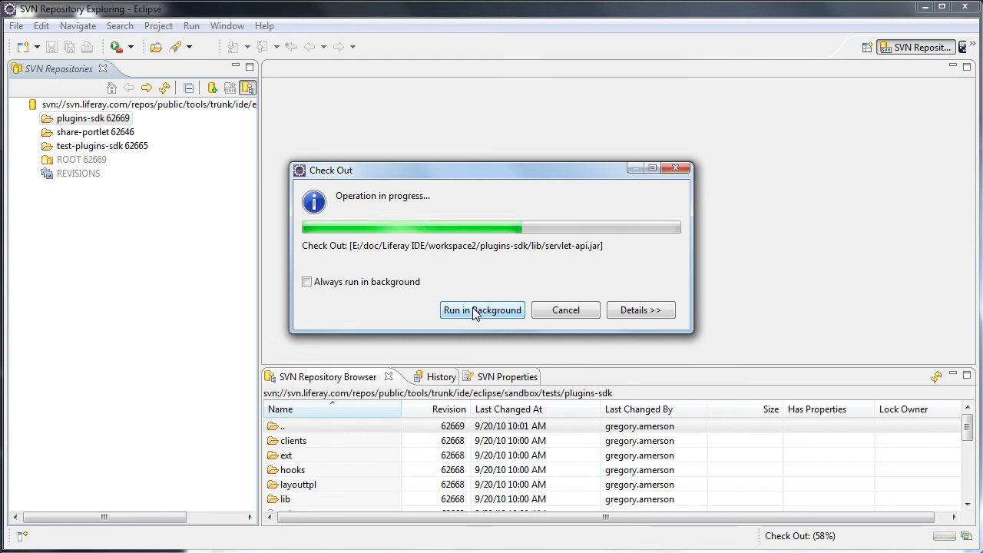
click(476, 312)
click(962, 47)
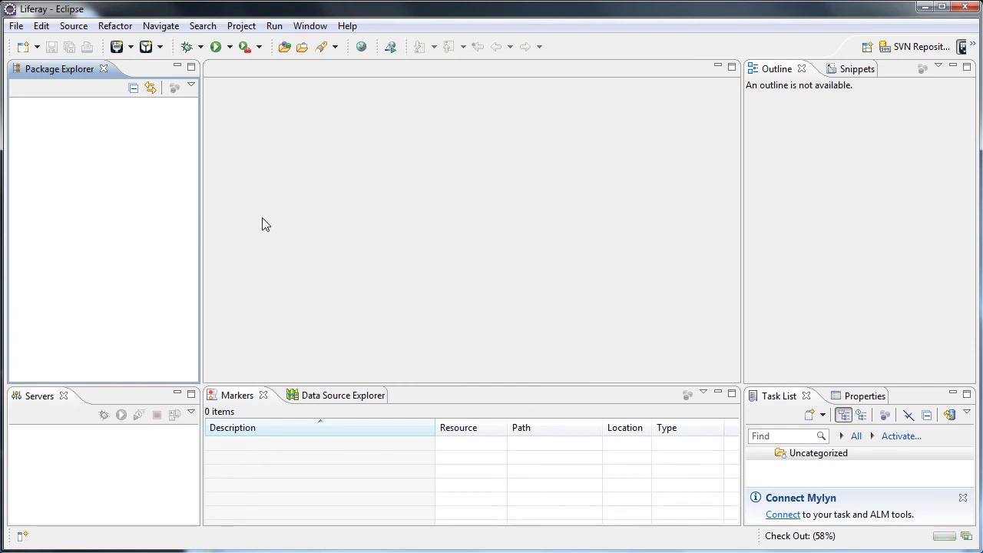
click(967, 537)
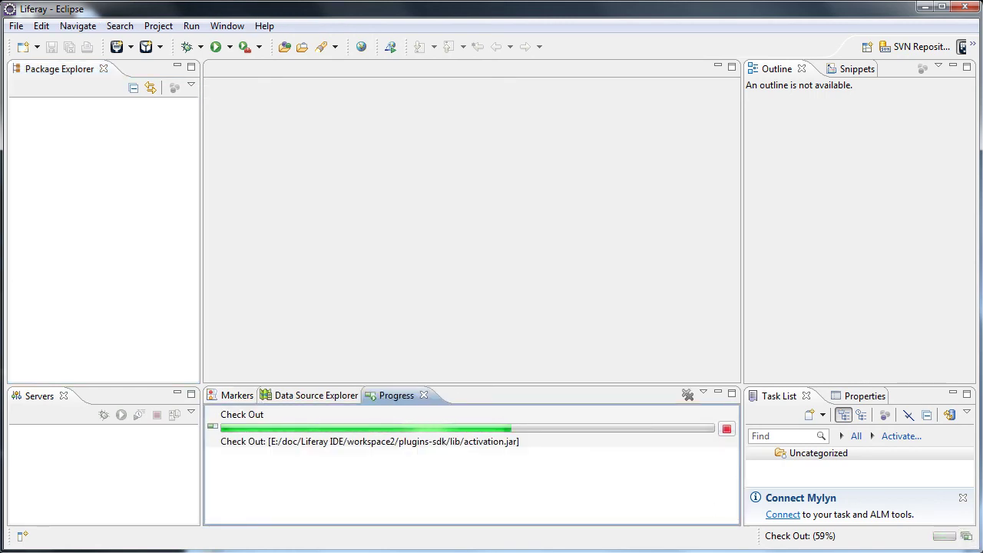
Examine the checked-out plugins-sdk project and its portlets folder for the shared-portlet project
click(39, 109)
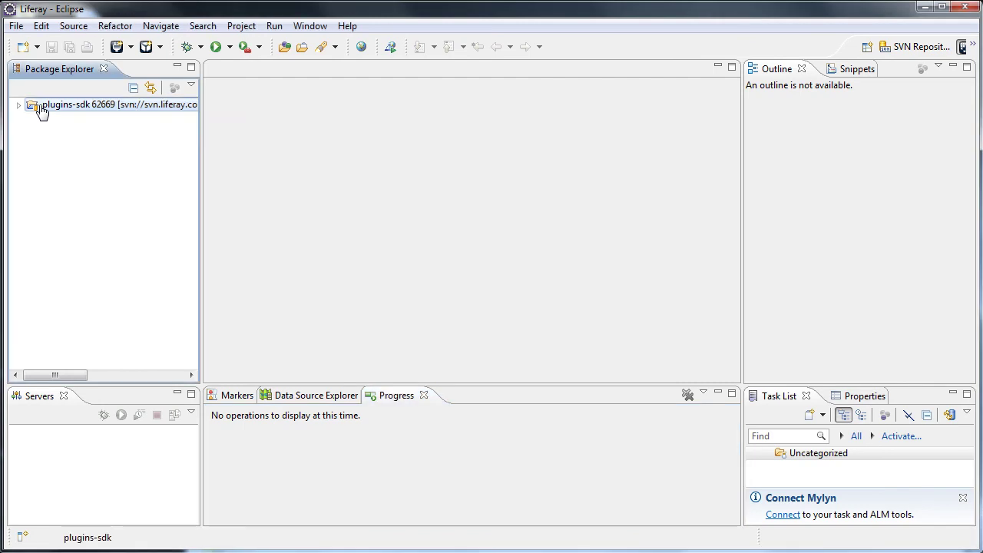
double_click(32, 111)
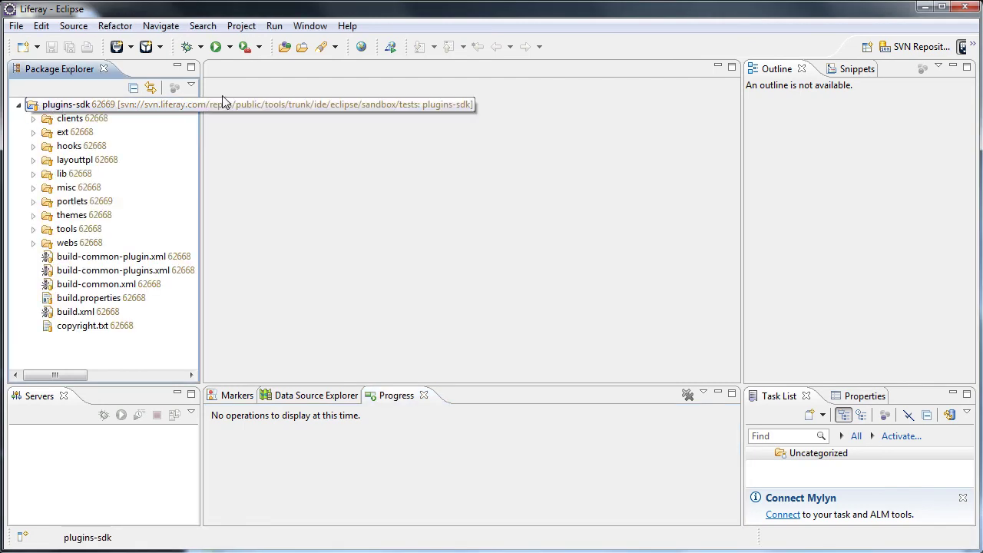
click(33, 201)
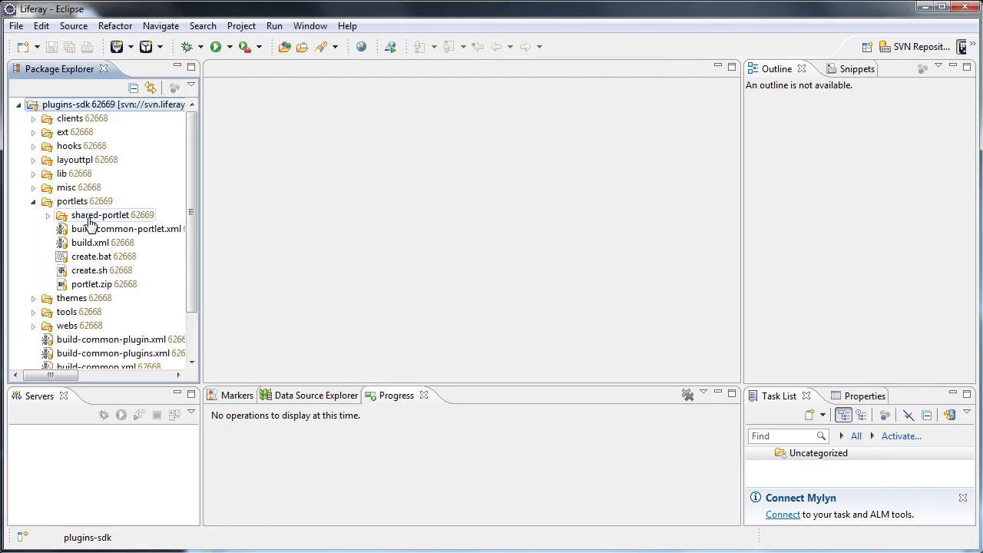
click(33, 201)
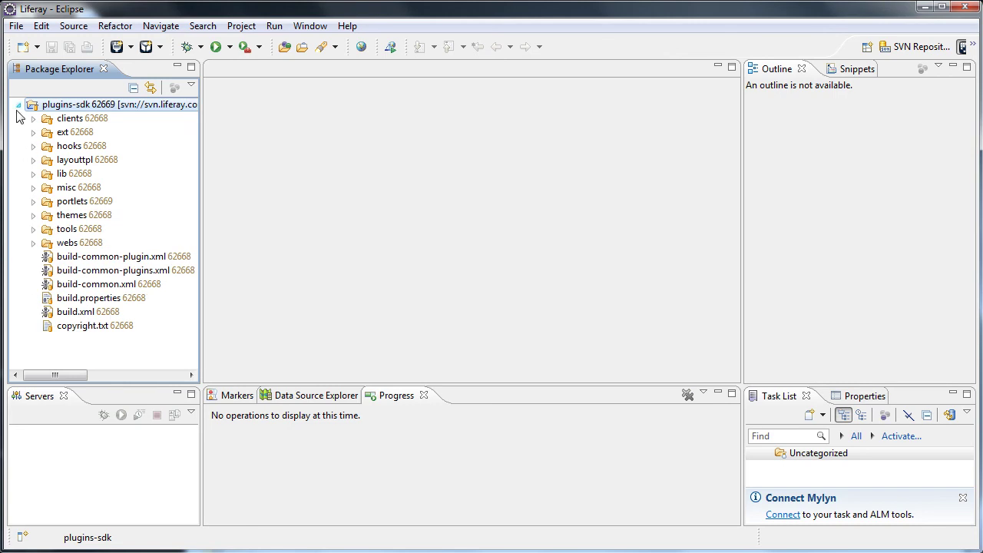
click(18, 105)
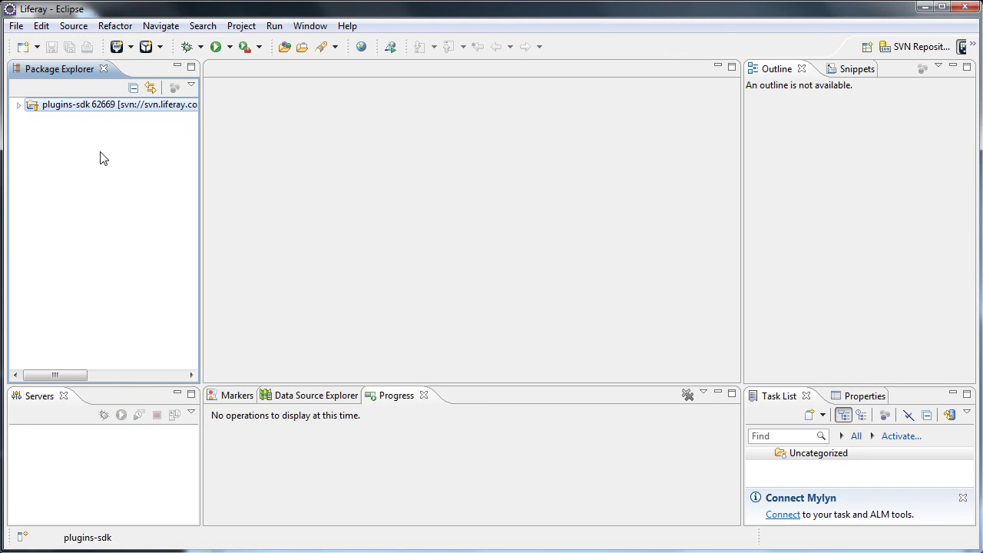
Remove the existing SDK entry from the installed Liferay SDKs in the preferences
click(309, 26)
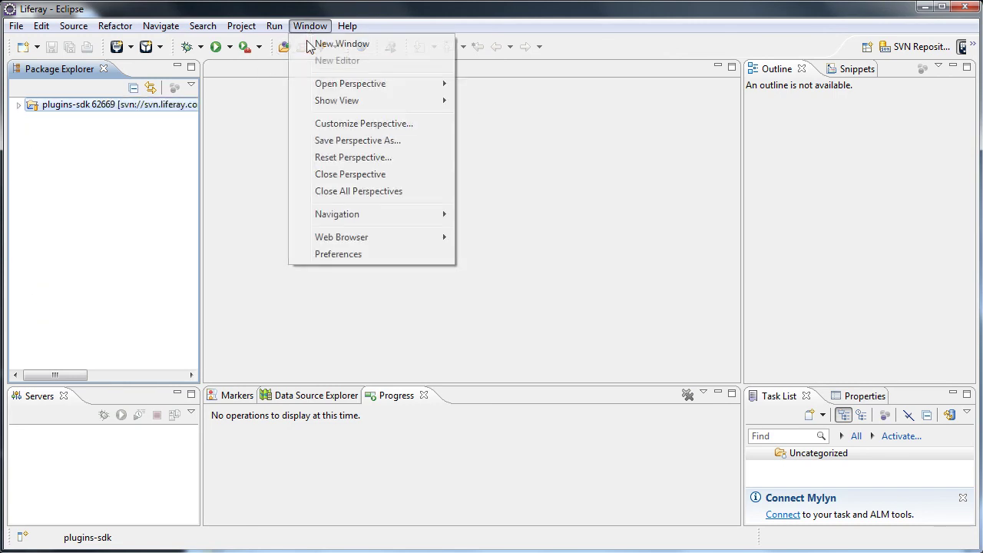
click(347, 254)
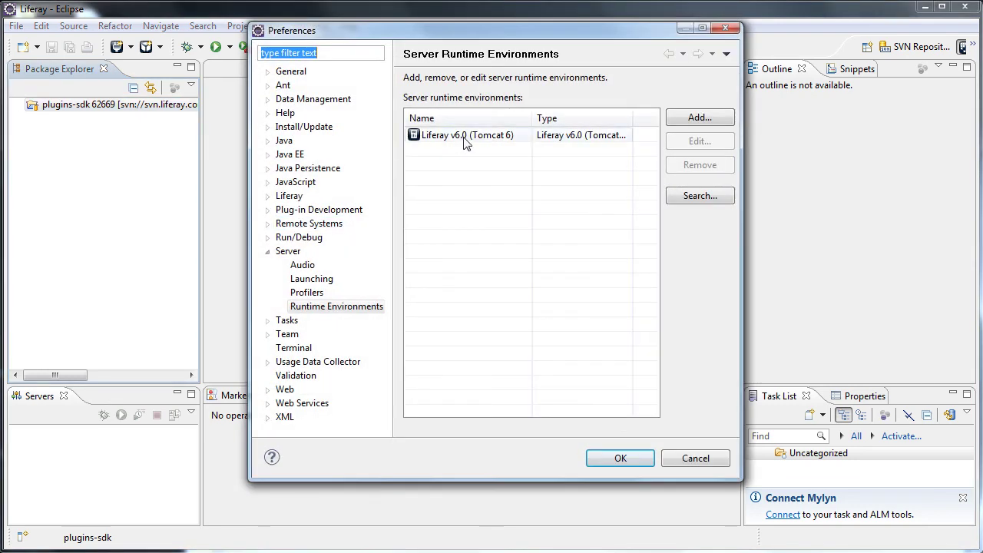
click(267, 196)
click(350, 211)
click(560, 151)
click(731, 178)
Add the plugins-sdk folder in E:\doc\Liferay IDE\workspace2 as an installed Liferay SDK, check the runtime environments, and save the preferences
click(726, 133)
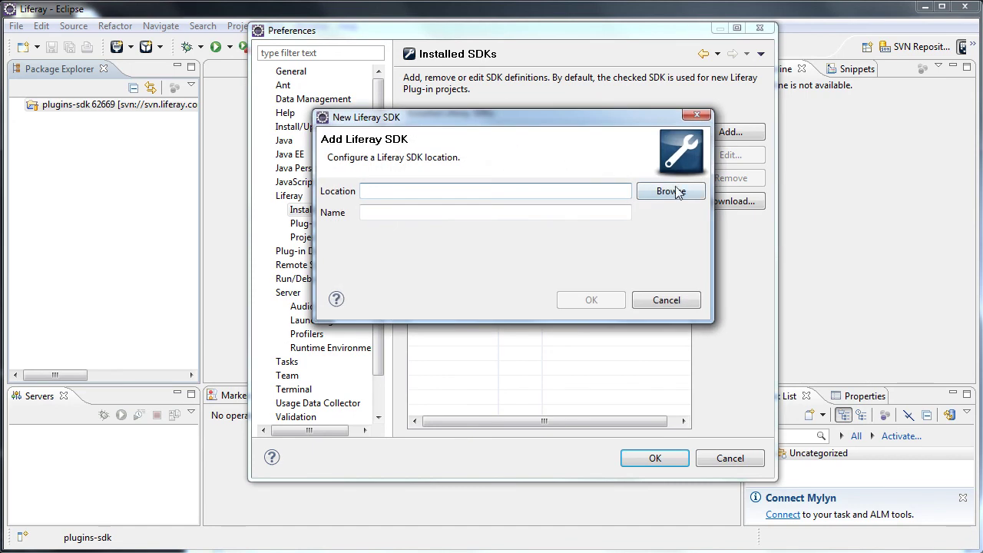
click(674, 191)
drag(690, 455, 463, 196)
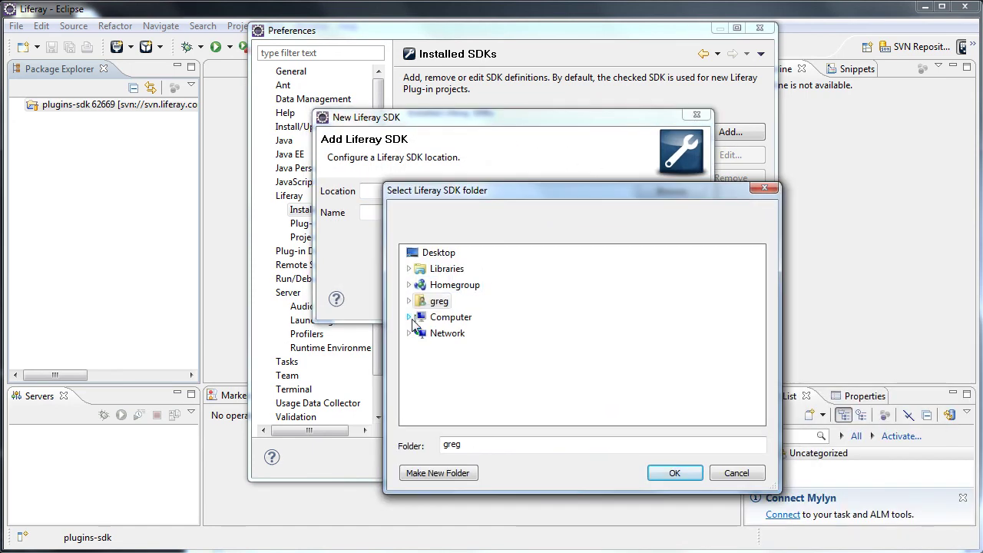
click(409, 318)
click(415, 366)
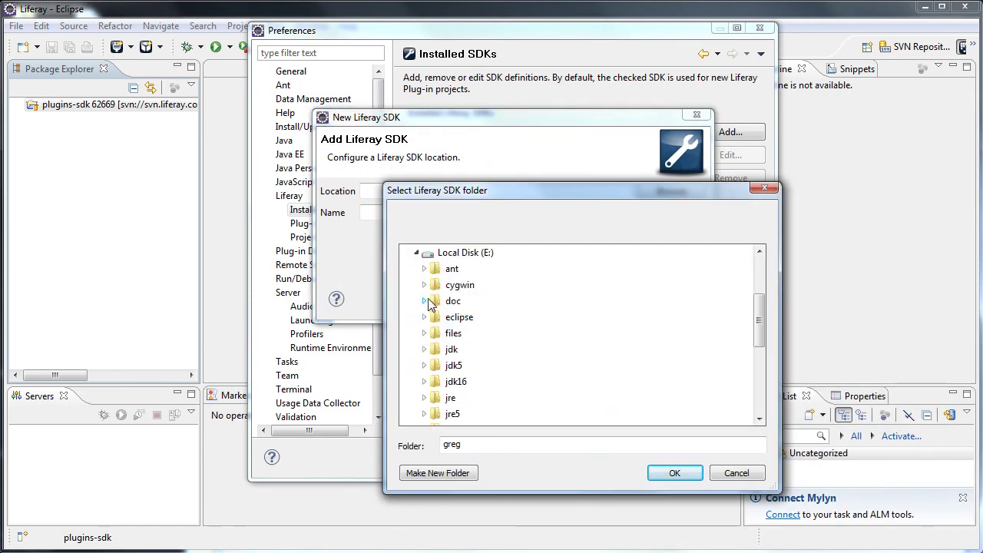
click(424, 300)
click(432, 333)
click(439, 381)
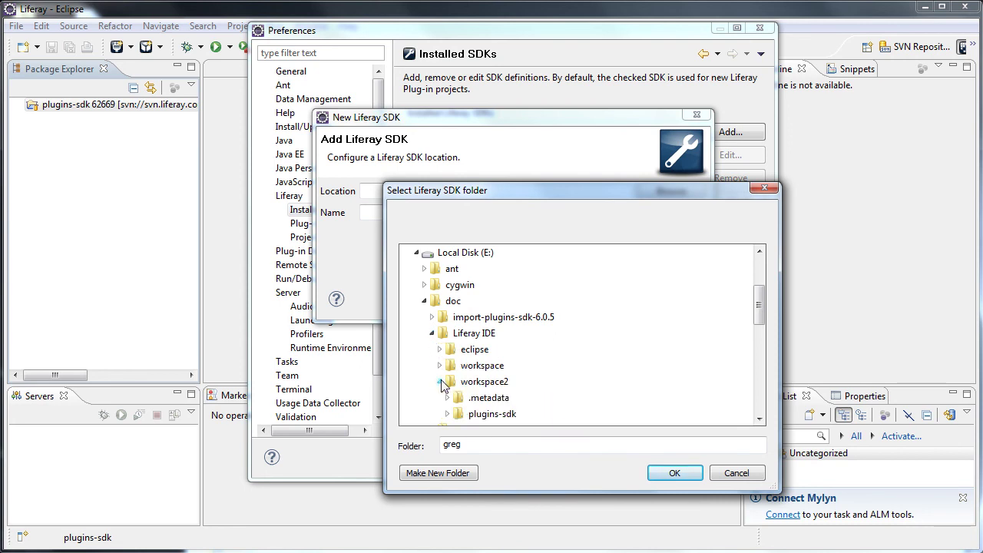
click(496, 414)
click(675, 472)
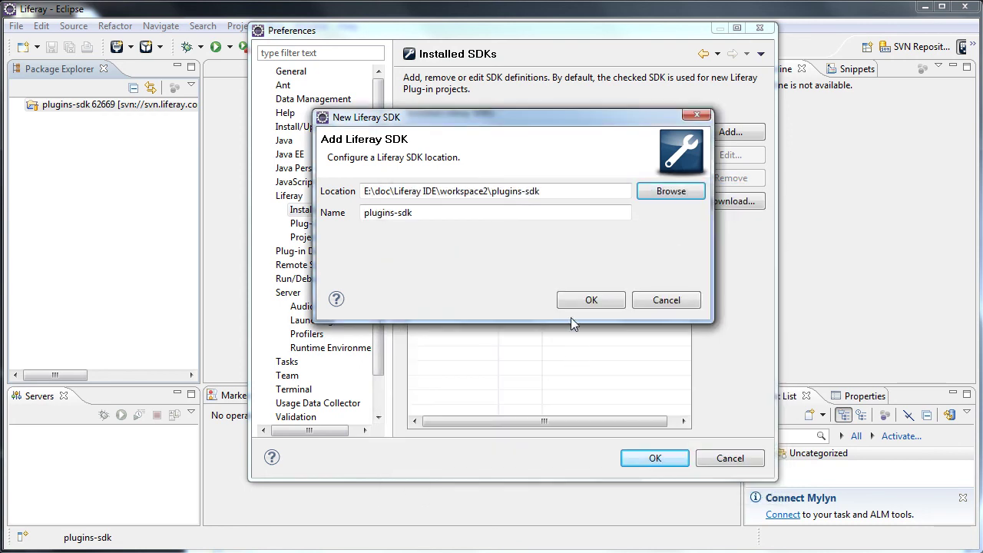
click(590, 301)
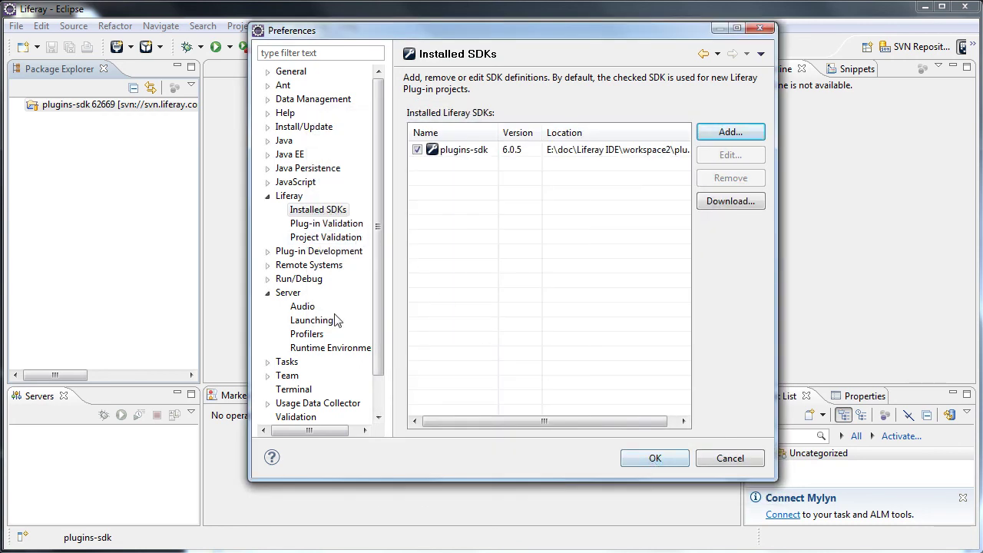
click(331, 348)
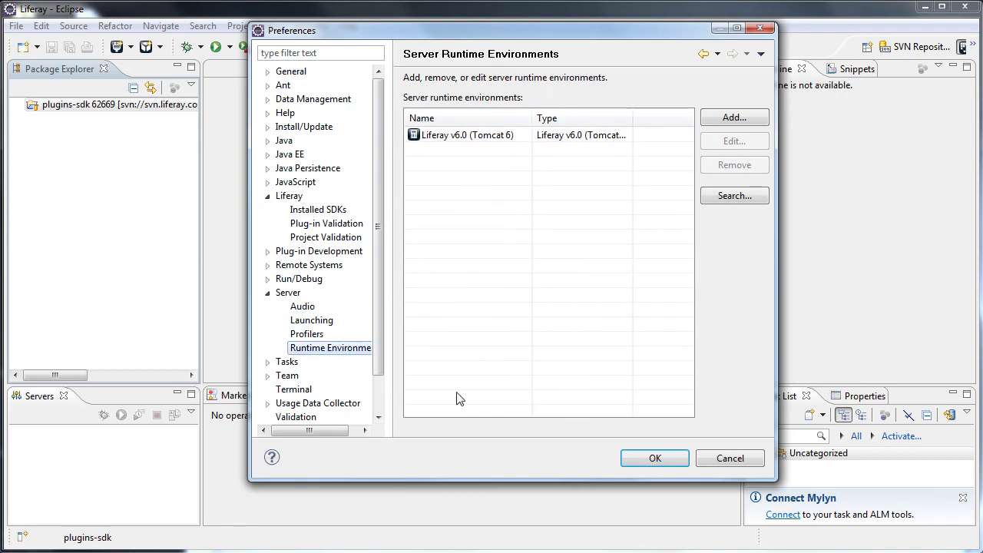
click(655, 459)
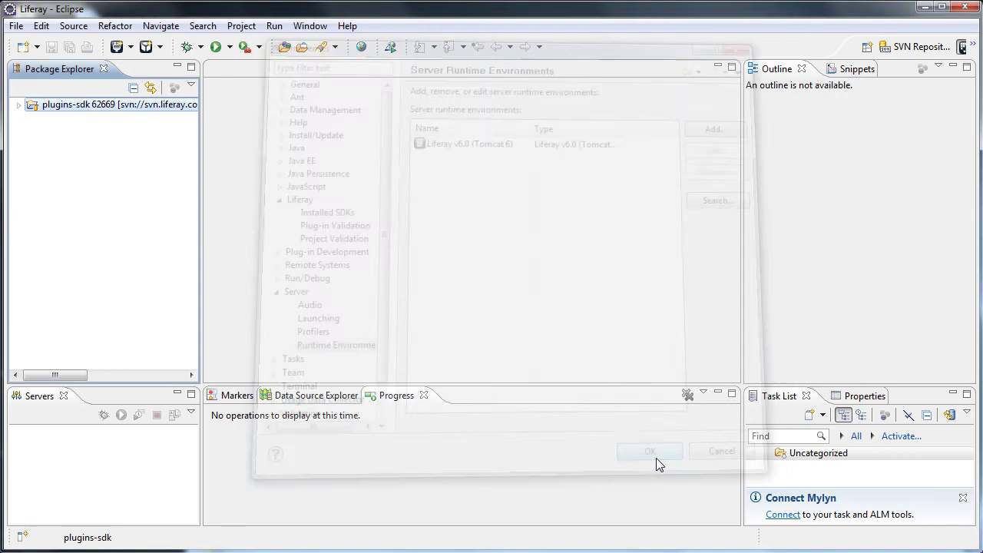
Check the portlets folder of the plugins-sdk project for the shared-portlet folder, and collapse the project again
click(21, 105)
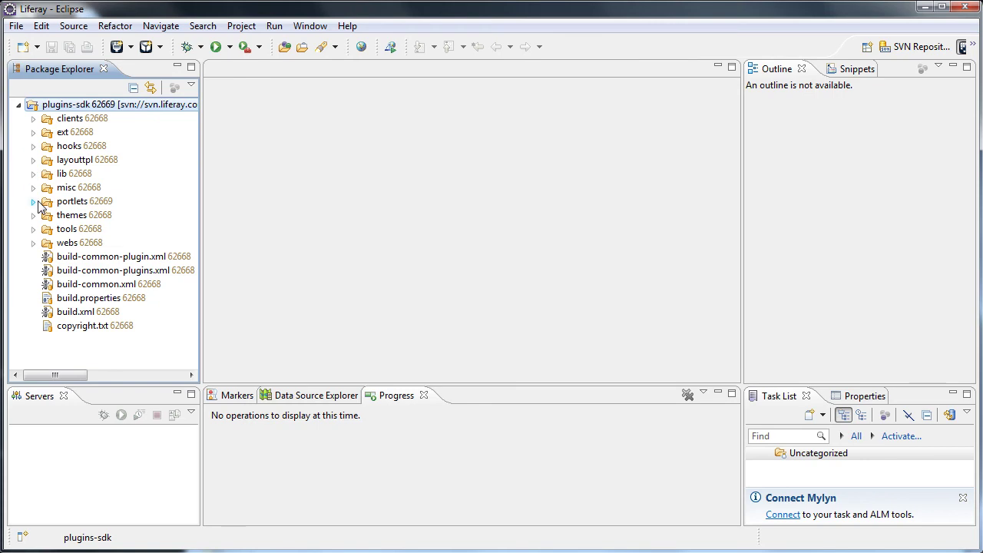
click(33, 201)
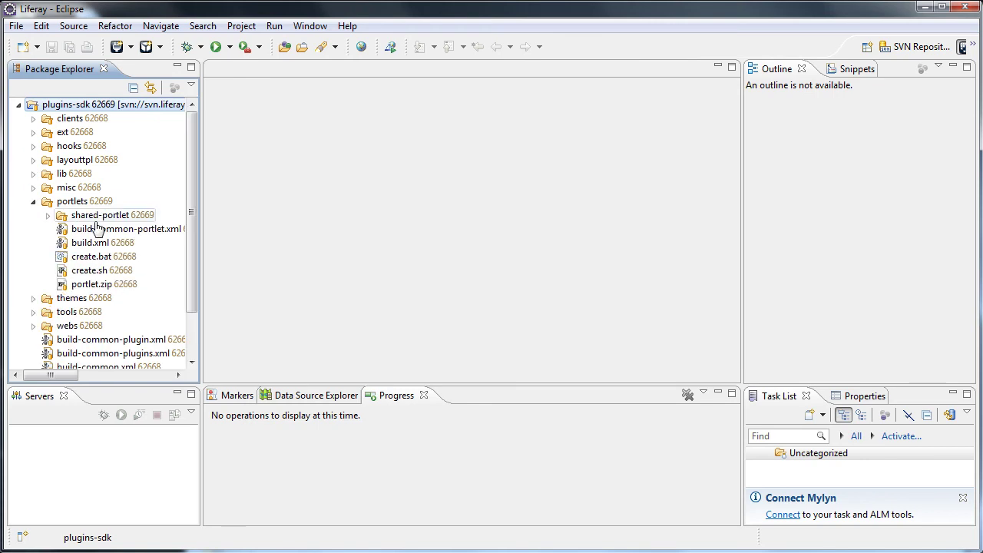
click(19, 105)
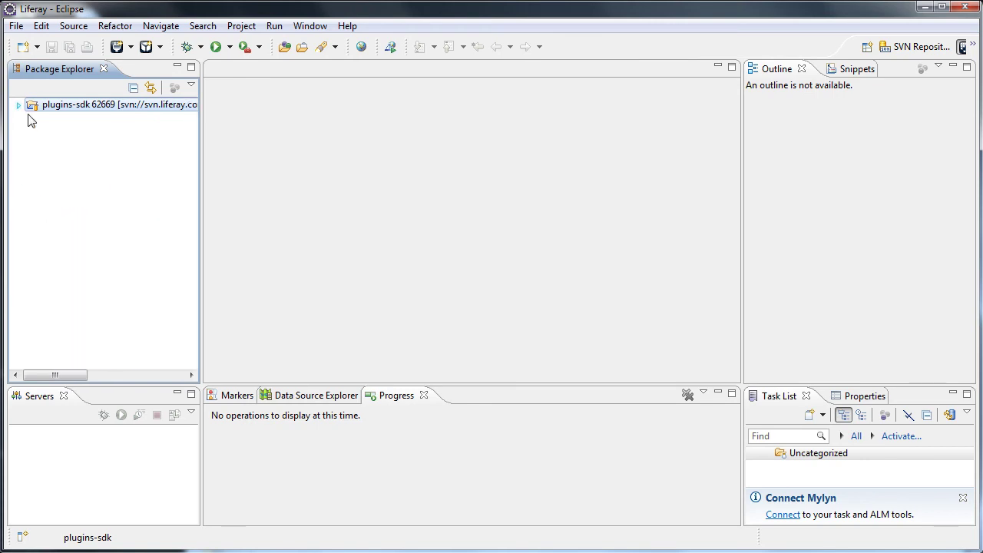
Start an import with Existing Projects into Workspace as the import source
click(17, 28)
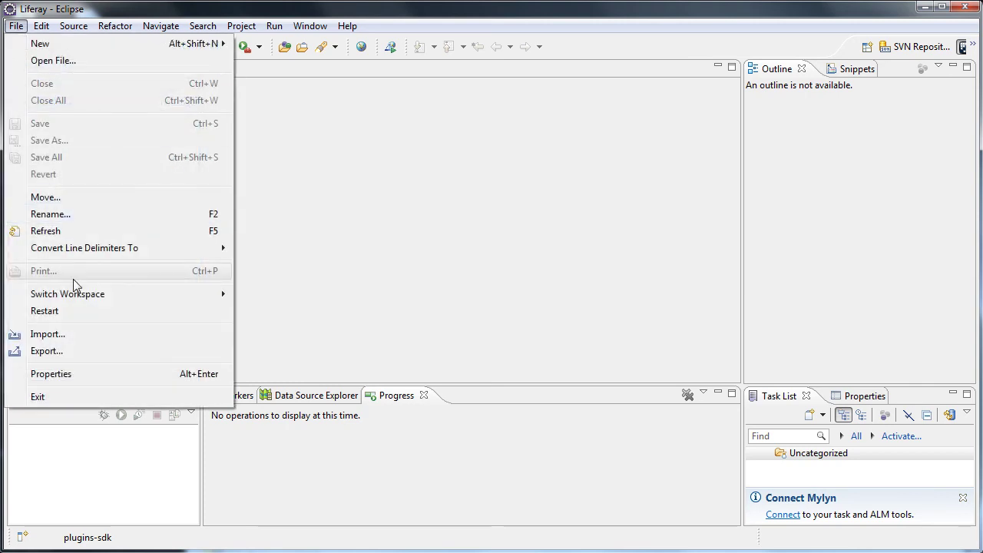
click(84, 335)
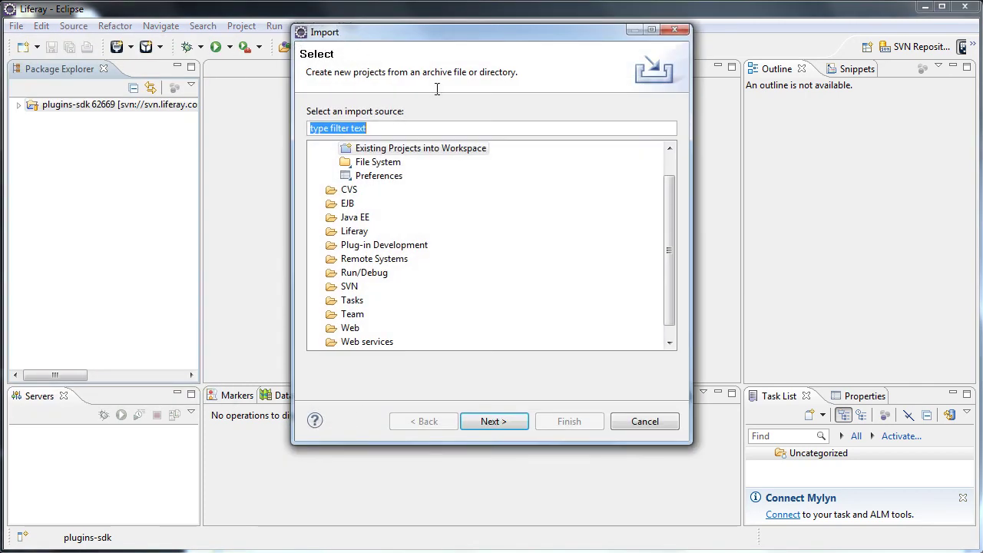
scroll(669, 221, up, 1)
click(371, 176)
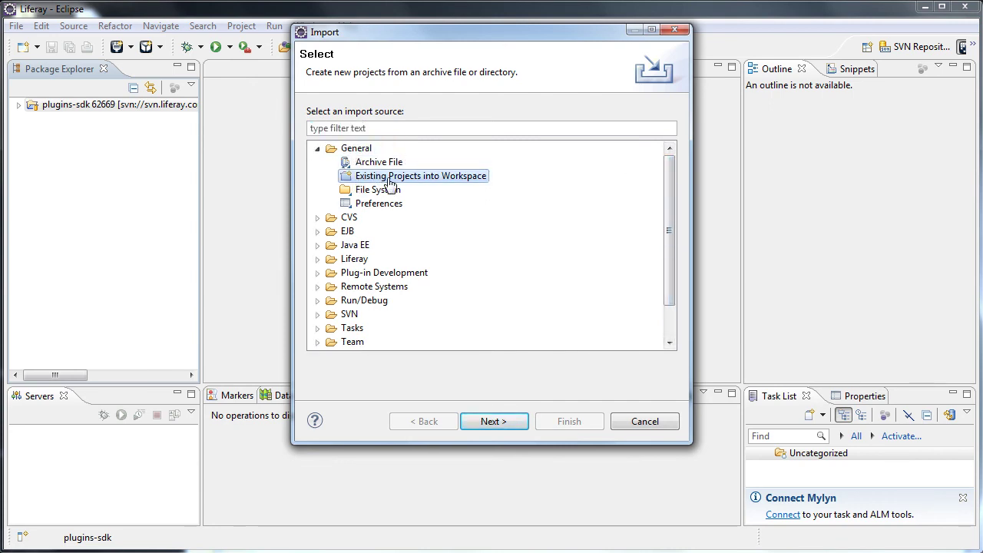
click(494, 421)
Set the import root directory to the portlets folder in workspace2's plugins-sdk and import the shared-portlet project without copying it into the workspace
click(646, 116)
click(757, 269)
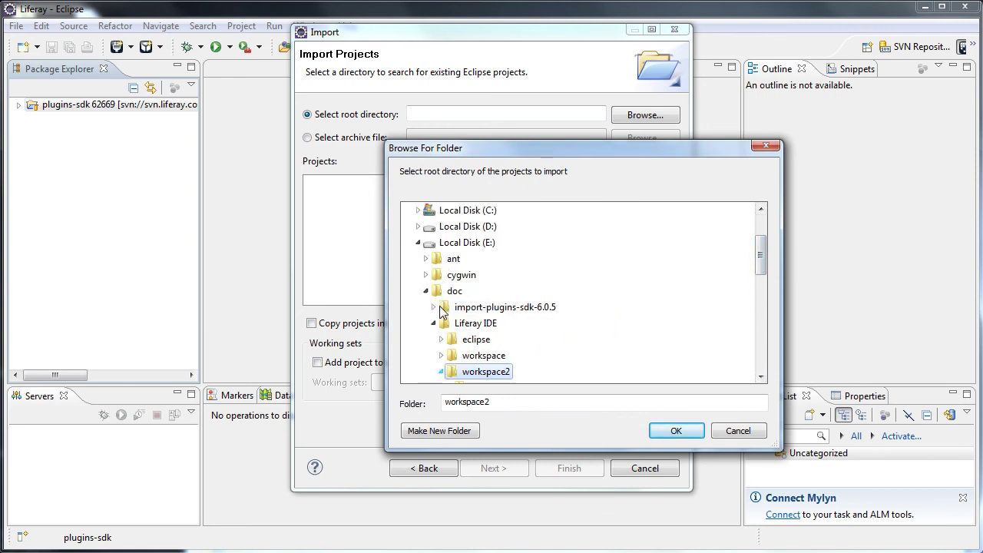
click(442, 307)
click(450, 311)
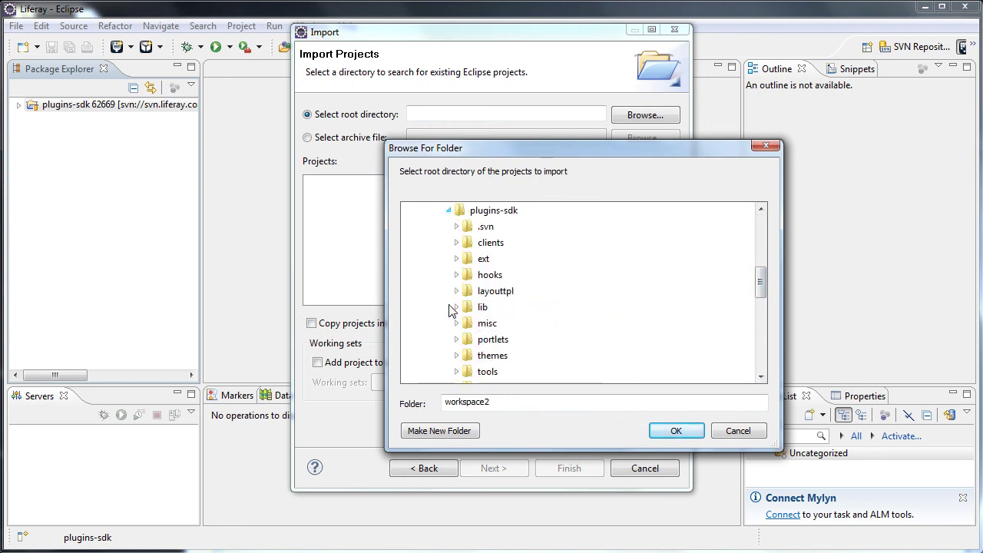
scroll(449, 308, down, 1)
click(457, 291)
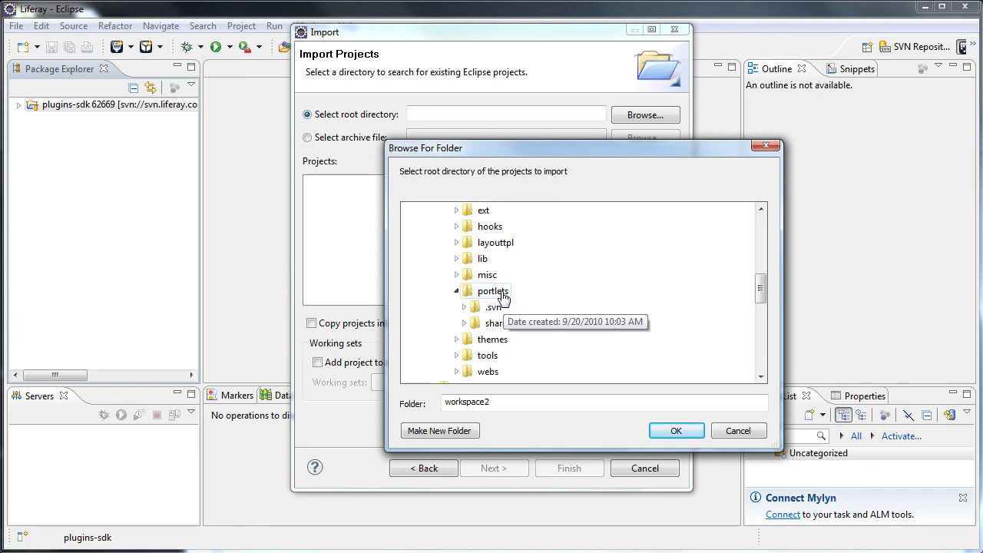
click(493, 292)
click(677, 431)
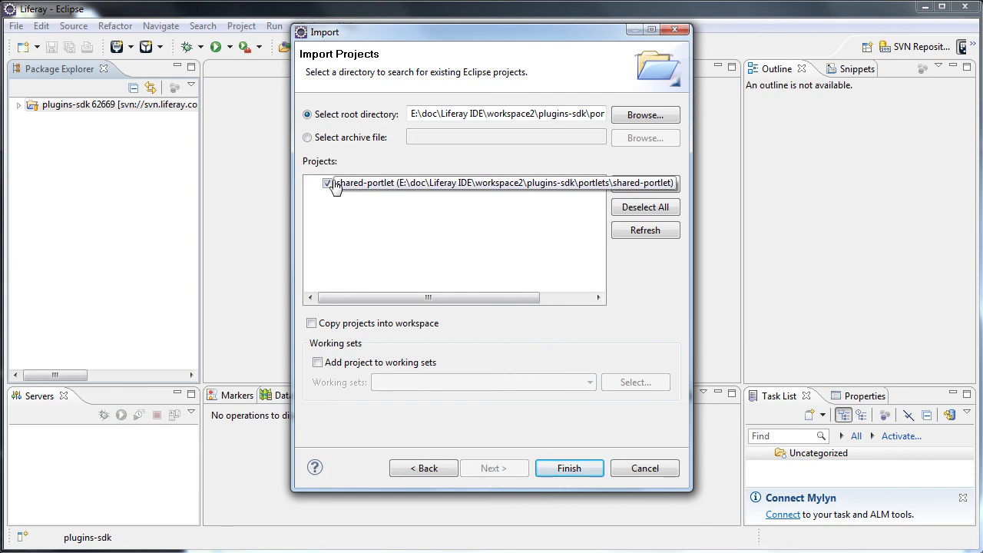
click(570, 467)
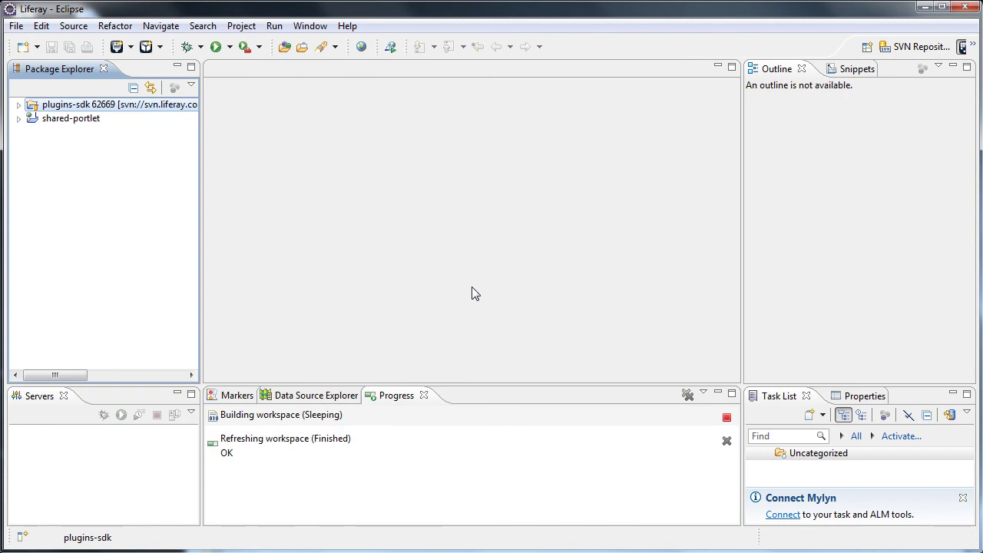
Examine the imported shared-portlet project's contents, including its Liferay Portlet Plug-in API library, and collapse the project again
click(18, 119)
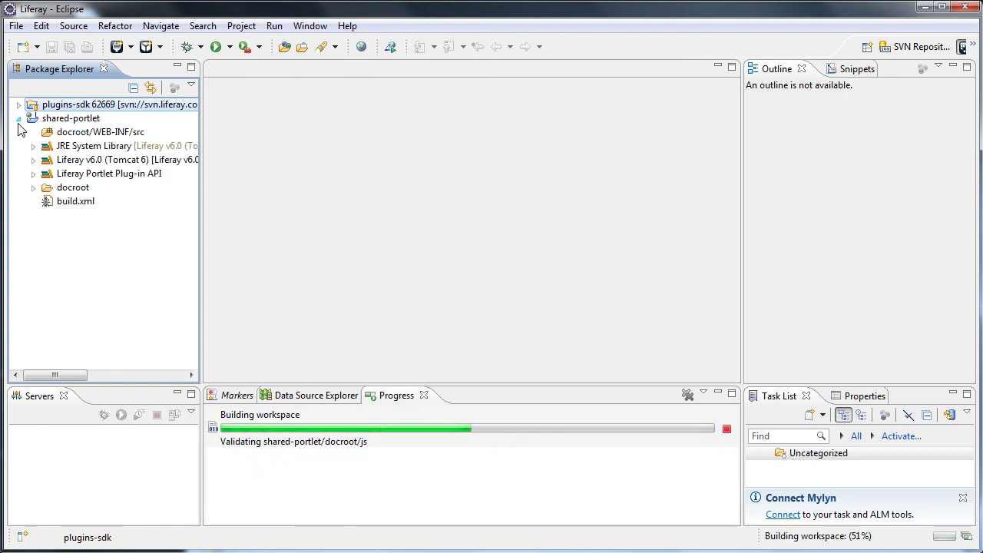
click(32, 175)
click(32, 258)
click(33, 259)
click(32, 175)
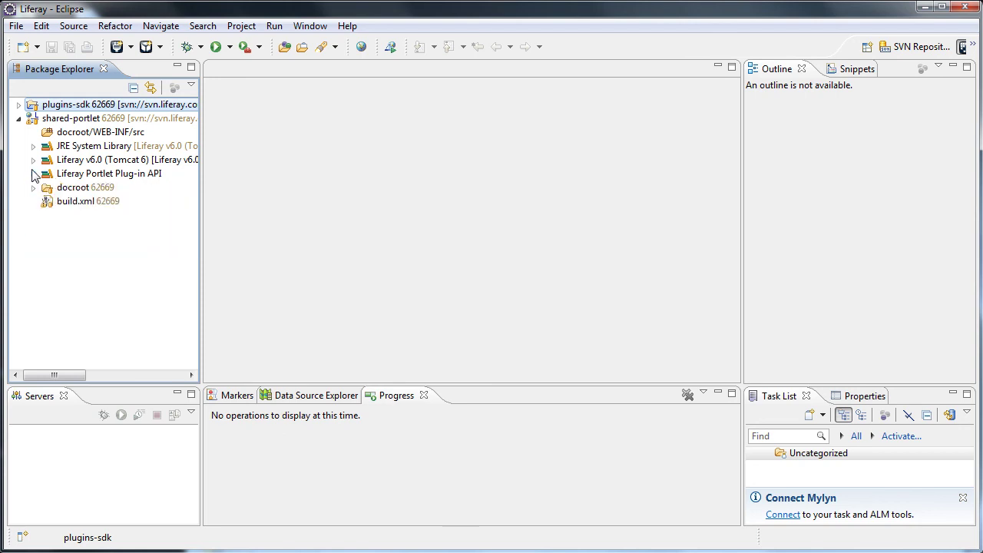
click(19, 120)
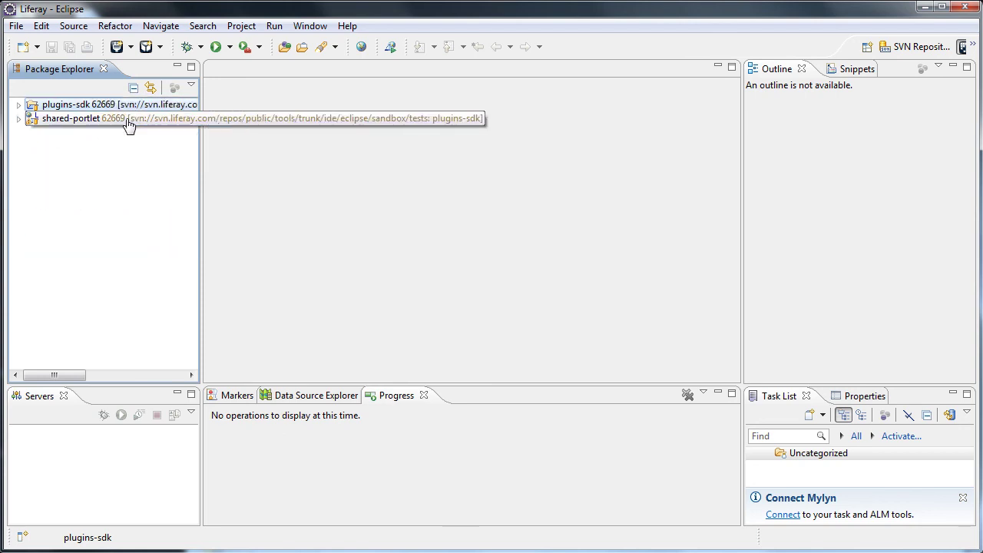